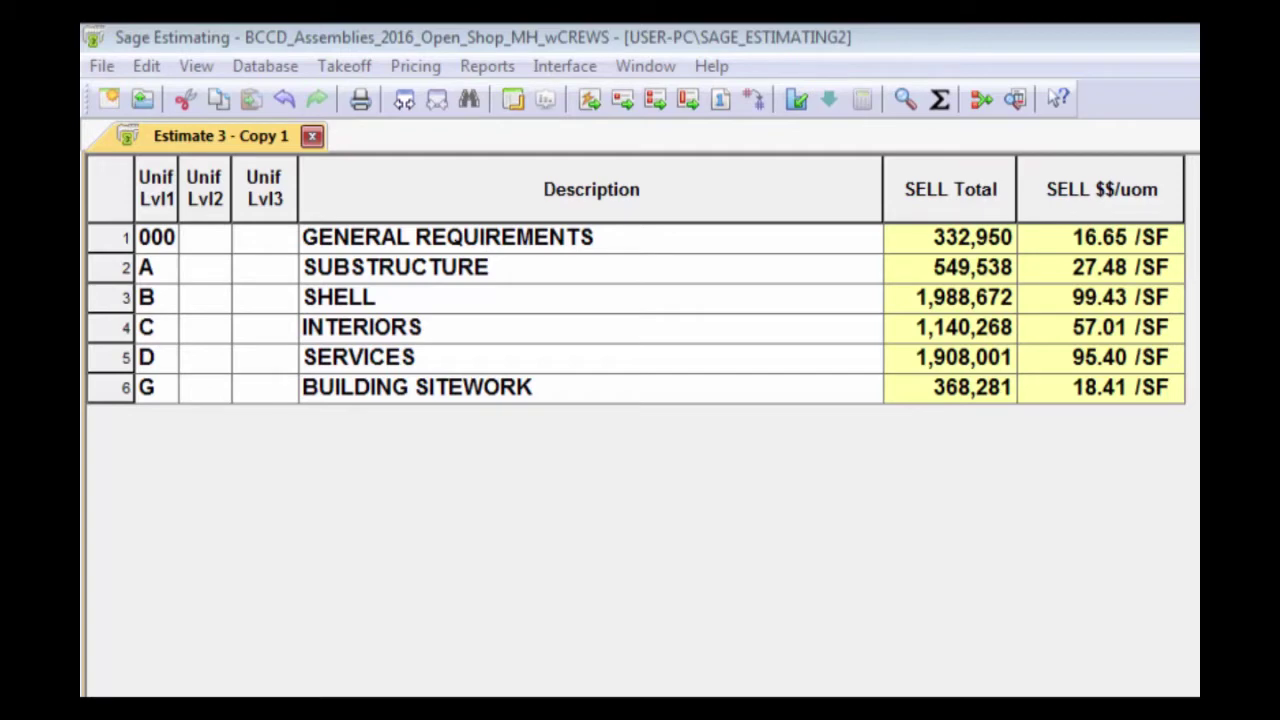
Expand the Uniformat summary through levels 2 and 3, examine the SELL $$/uom column, and collapse back to level 2
click(405, 104)
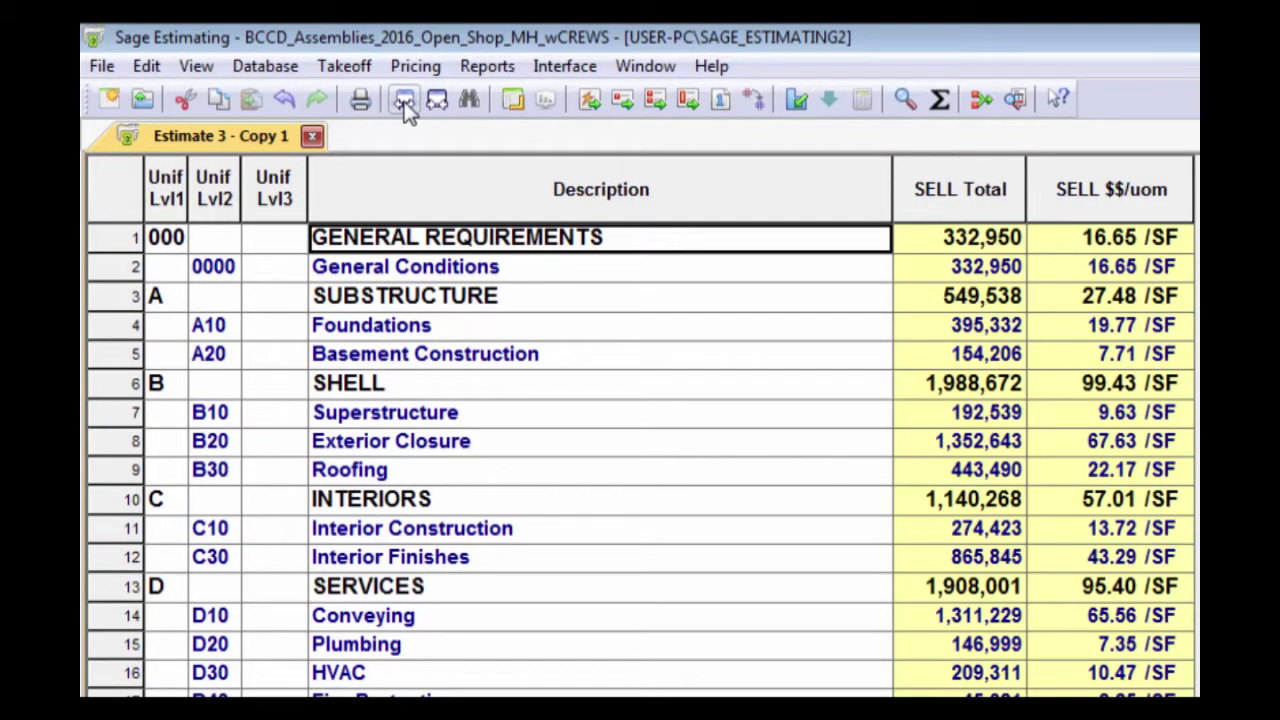
click(405, 104)
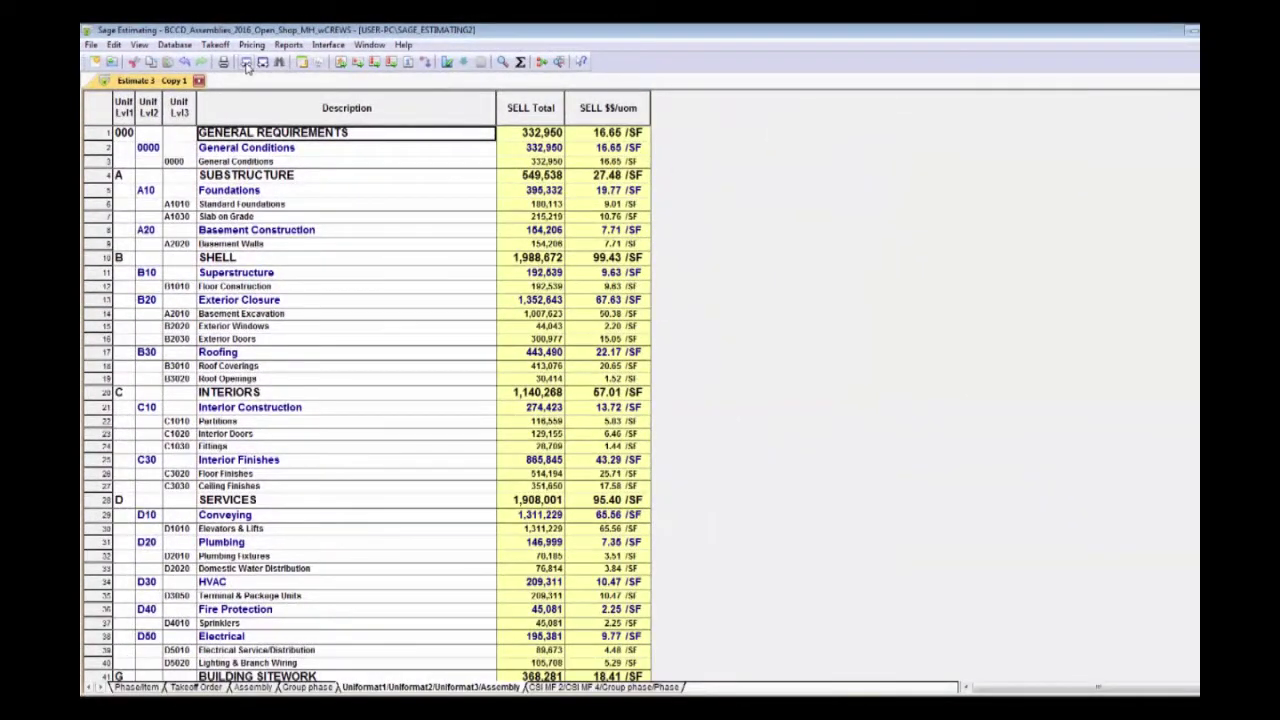
click(597, 110)
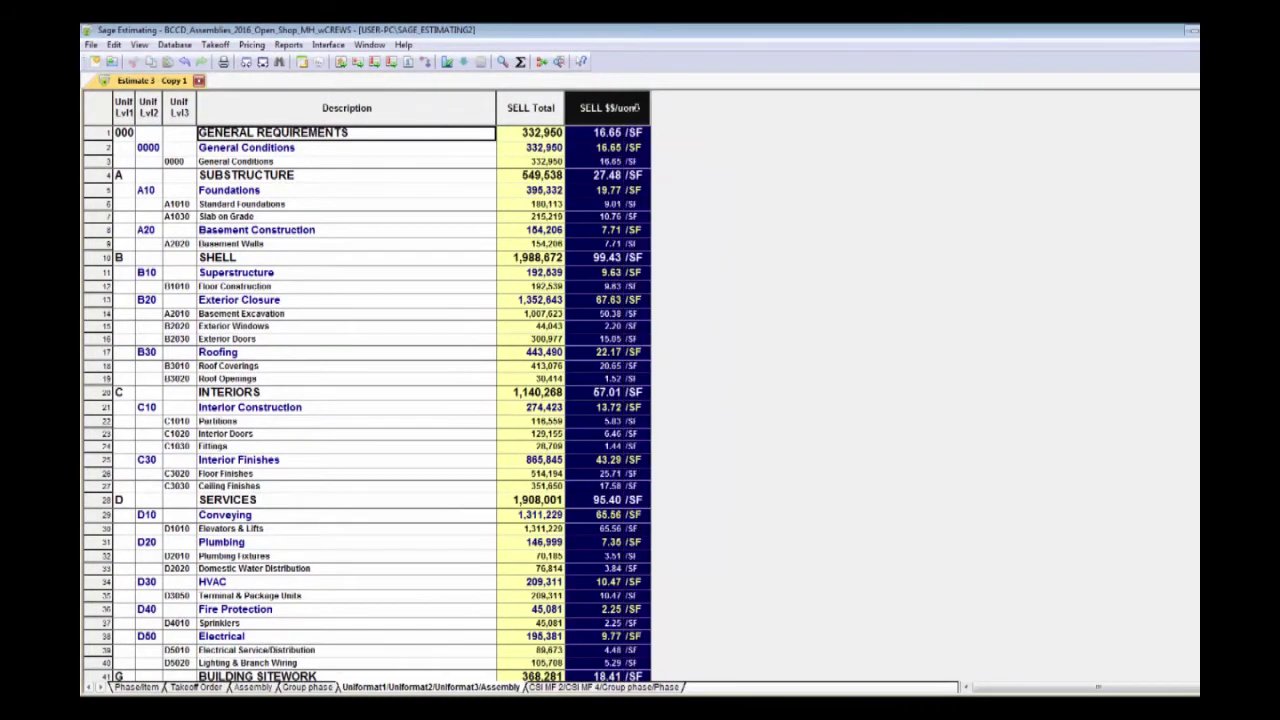
click(586, 134)
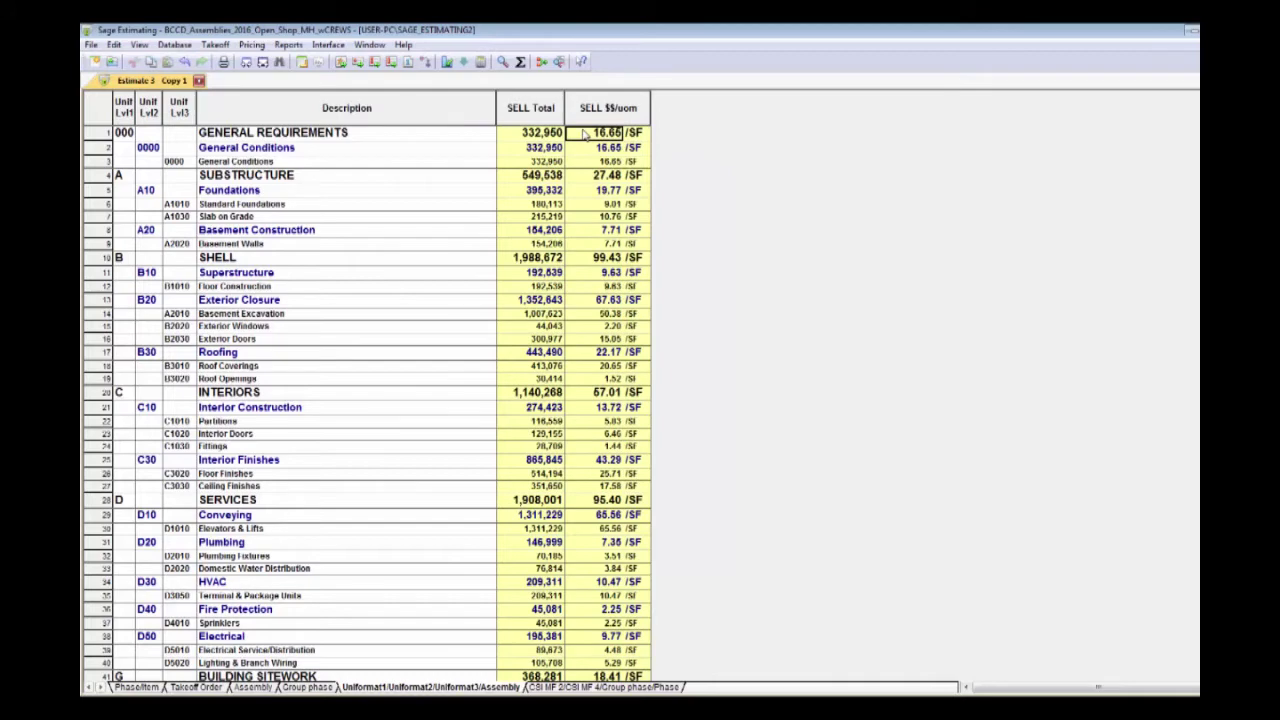
click(262, 62)
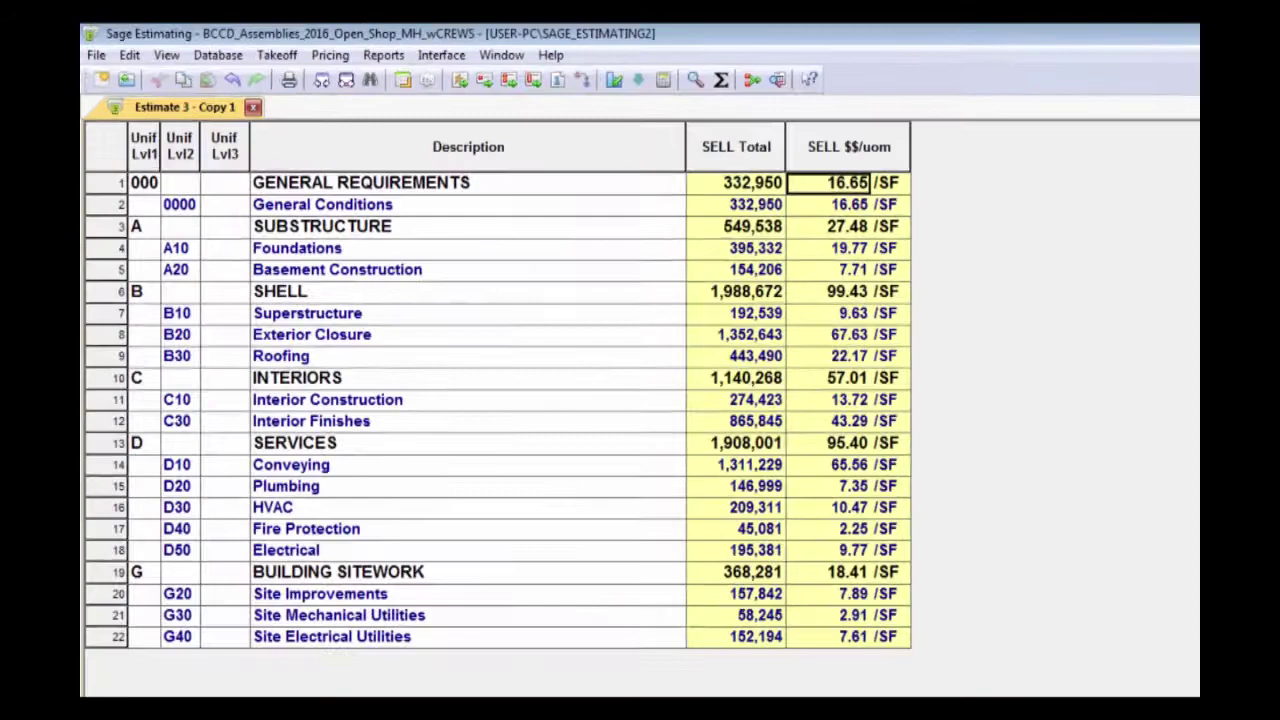
Show the estimate by CSI MF 2/CSI MF 4, expand it to the four-digit sections, and examine the SELL $$/uom column
click(607, 684)
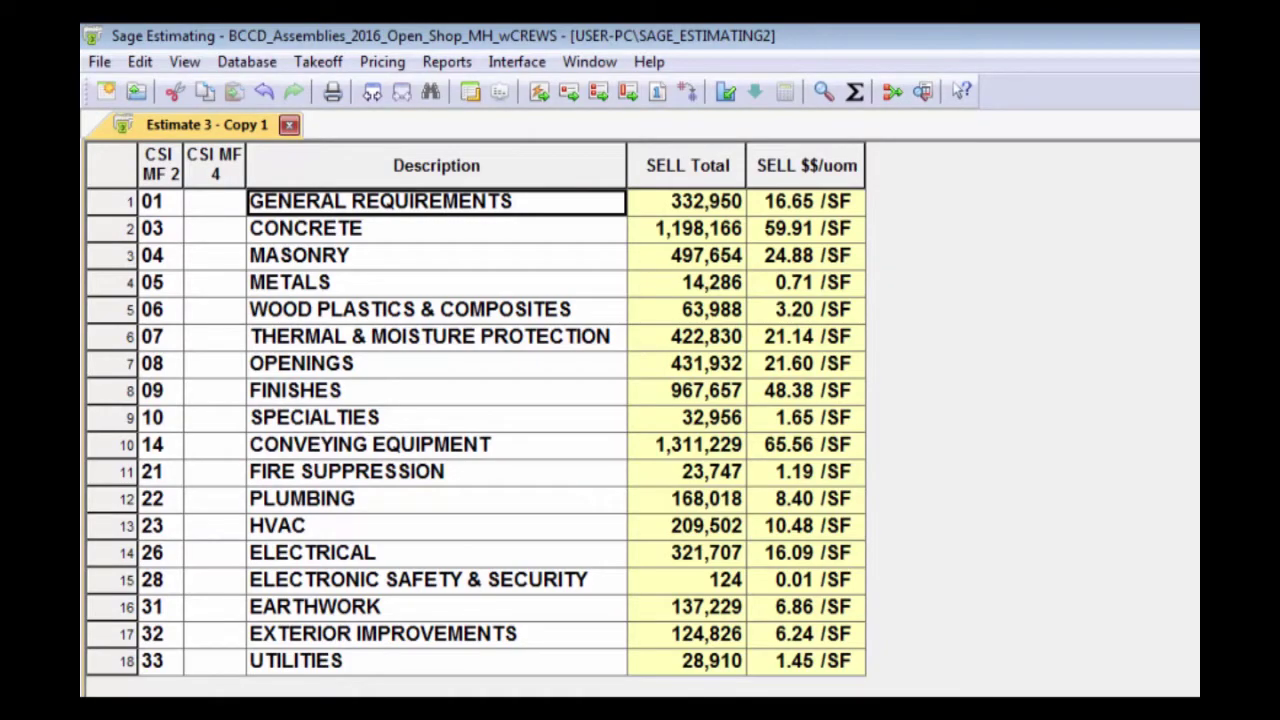
click(372, 93)
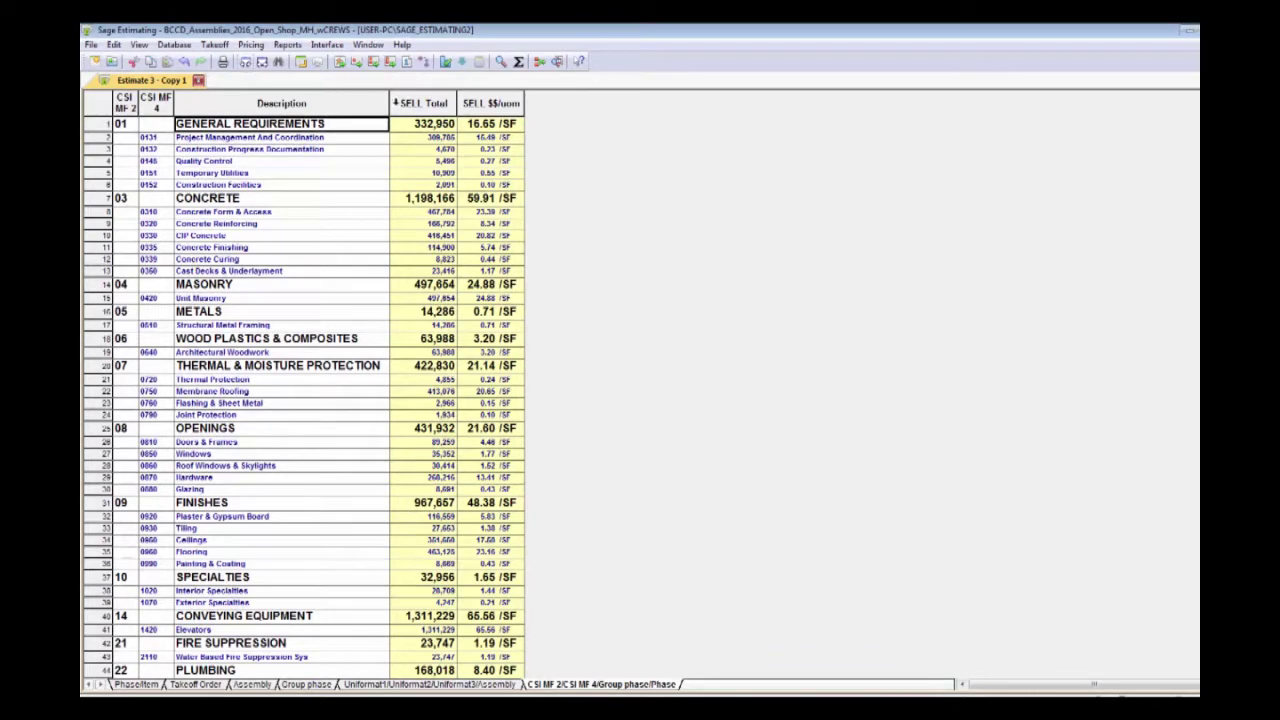
click(495, 103)
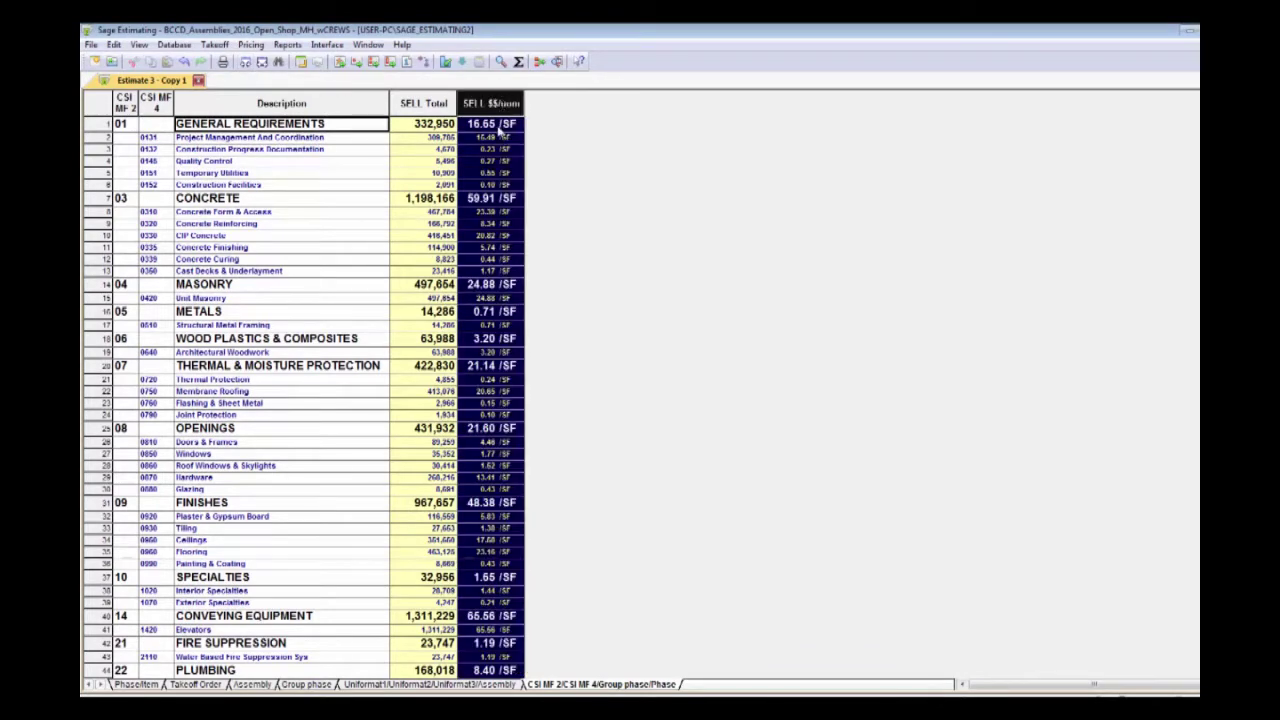
click(477, 125)
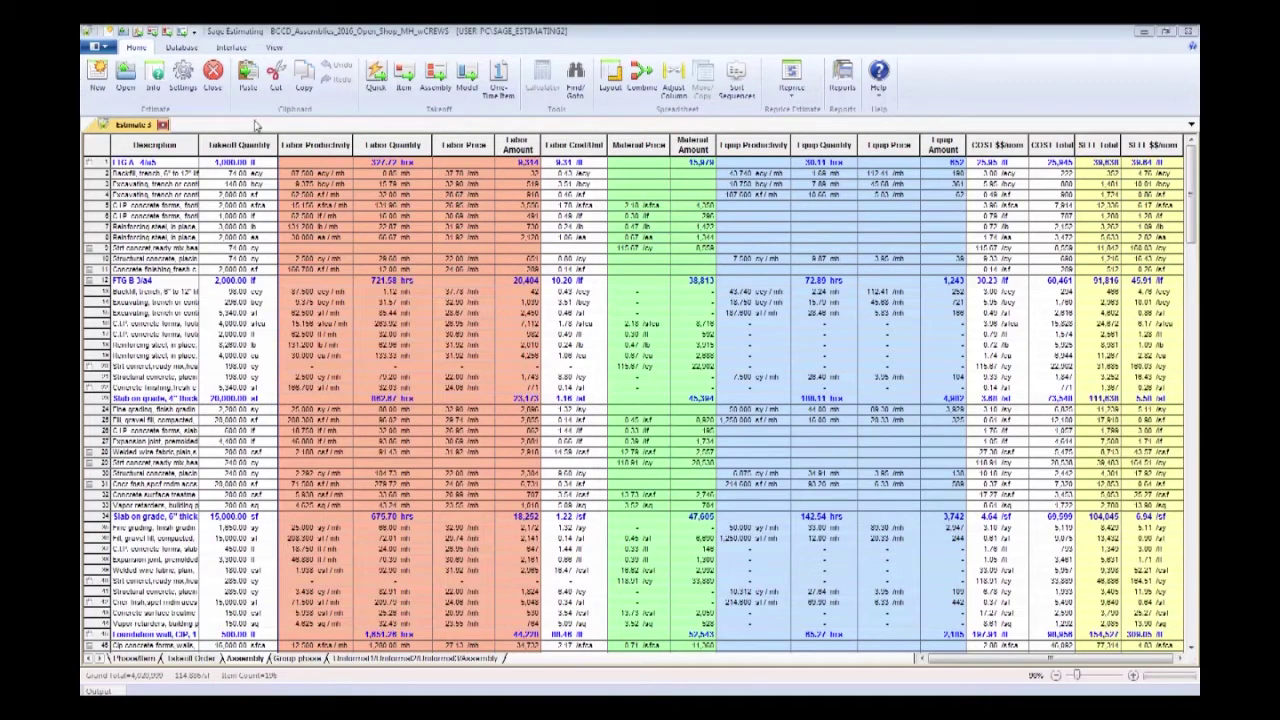
Create a new blank estimate alongside Estimate 3 and look over the available file commands
click(148, 207)
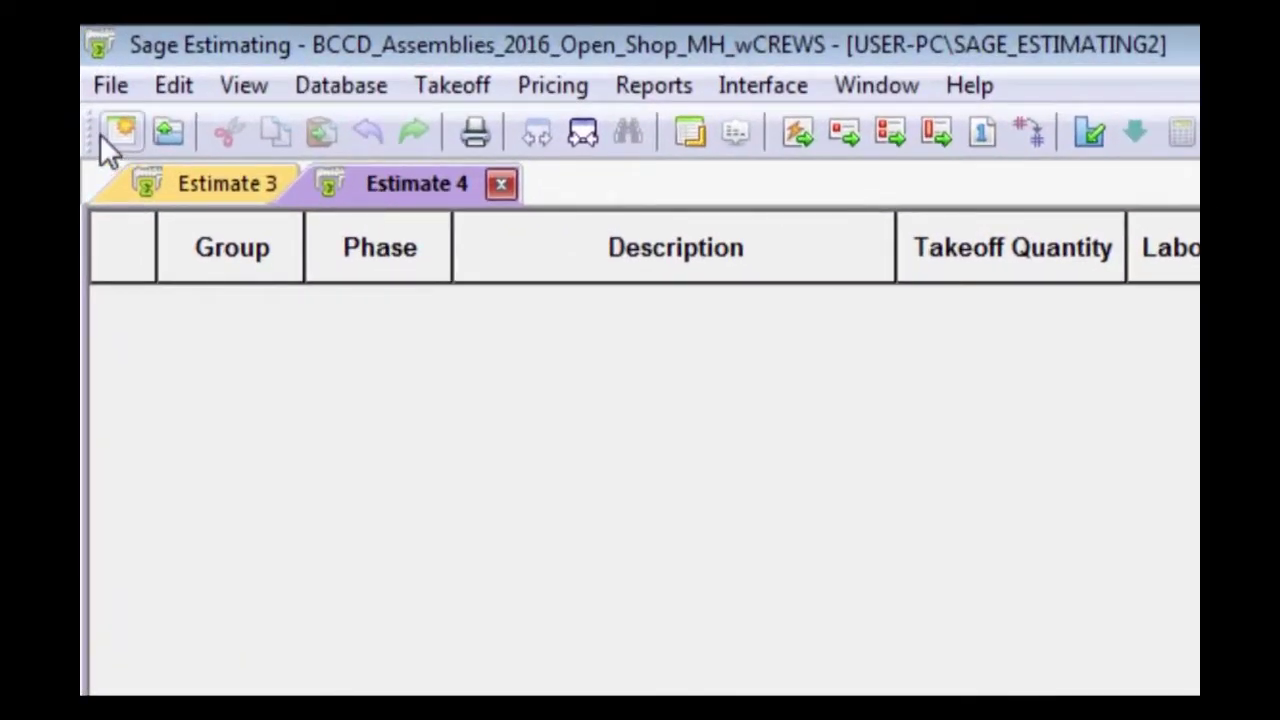
click(107, 86)
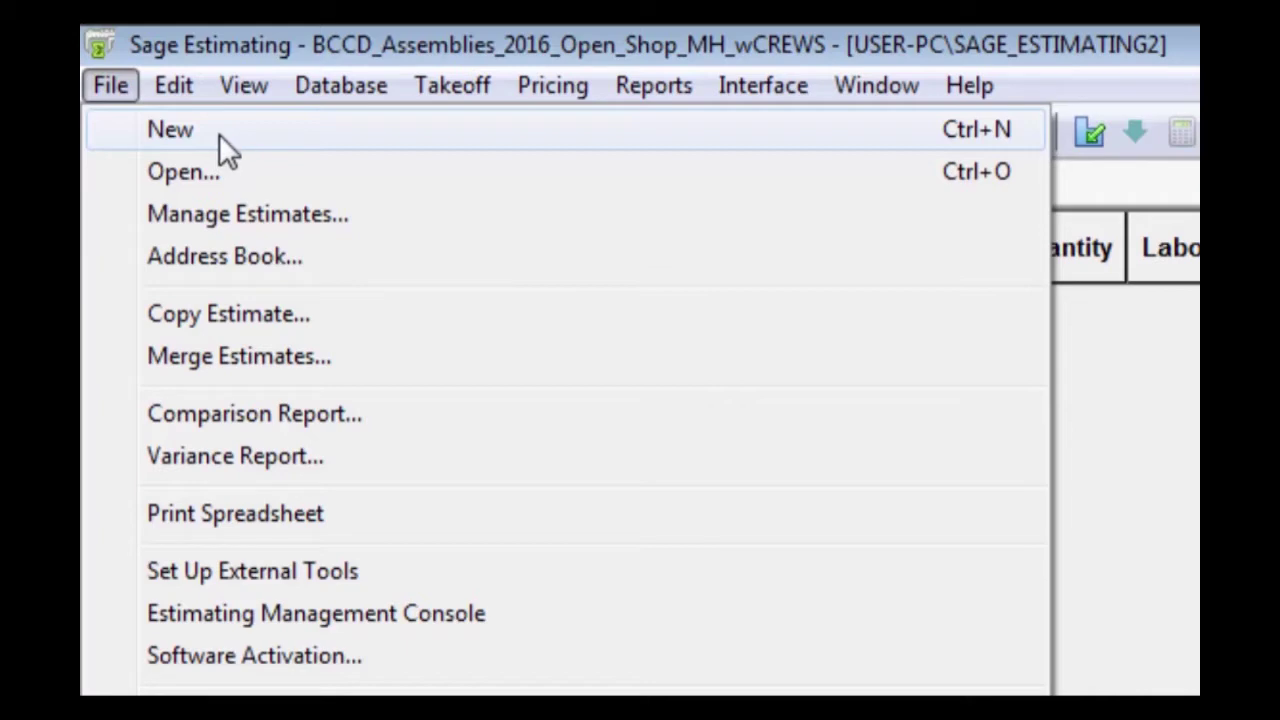
key(Escape)
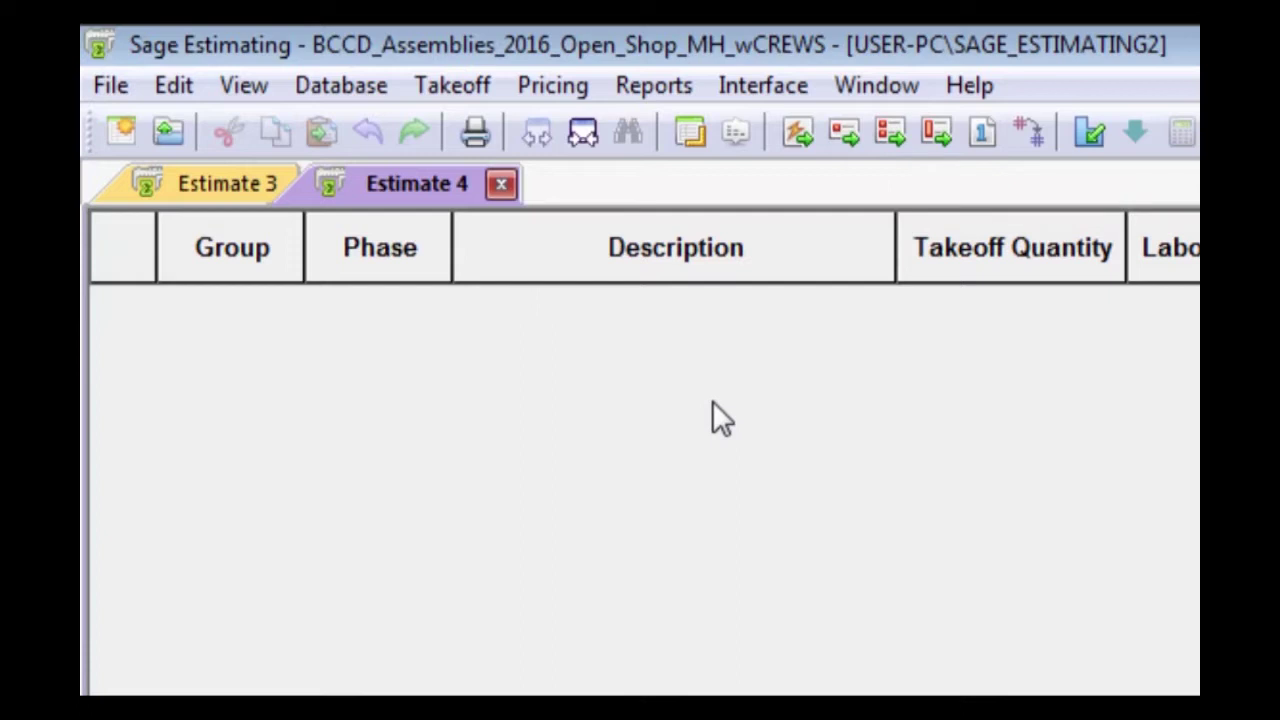
Compare the two open estimates by switching between them, ending on Estimate 3
click(222, 186)
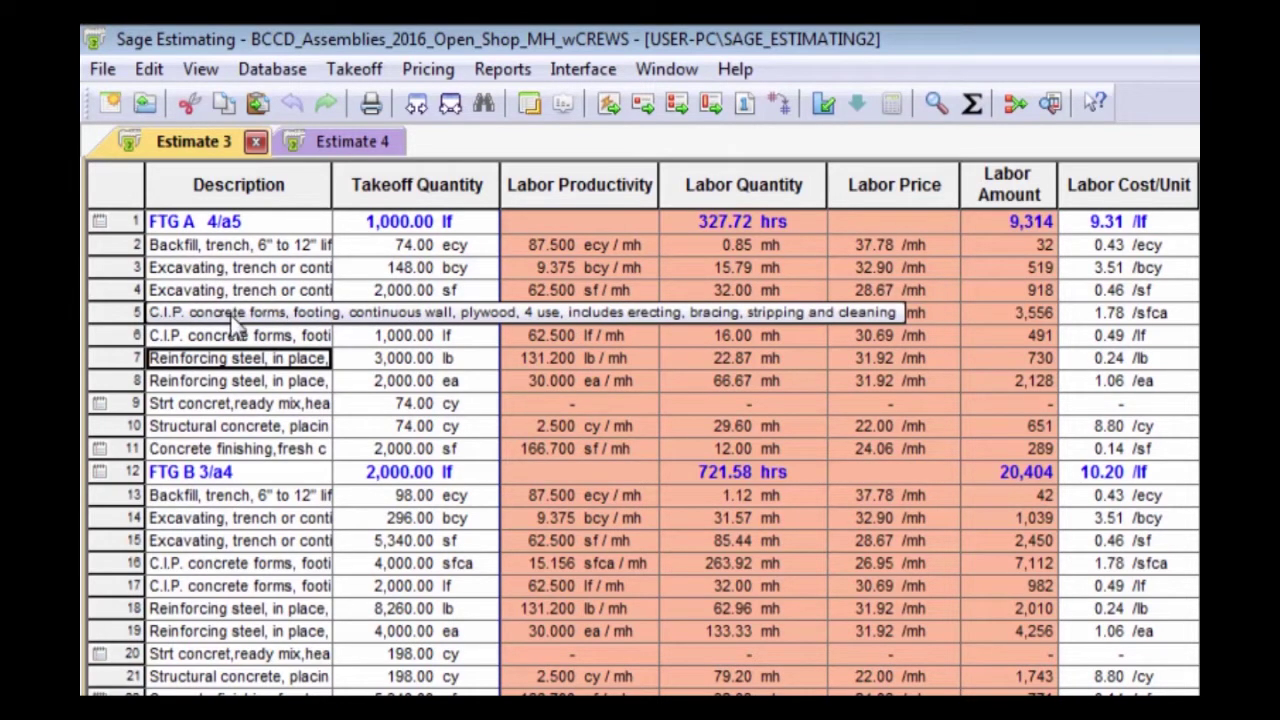
click(351, 143)
click(229, 147)
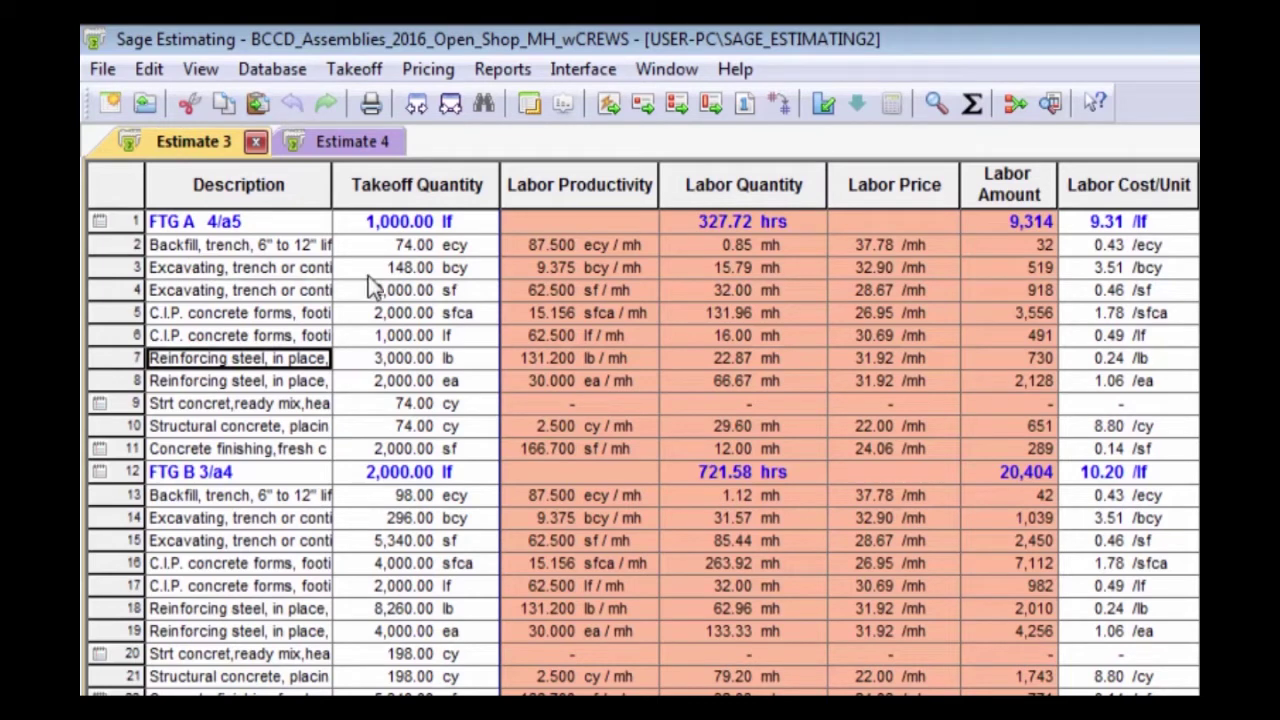
Try the Assem Detail Full Description layout on the Assembly spreadsheet and switch back to Assem Detail RS Means LME
click(531, 103)
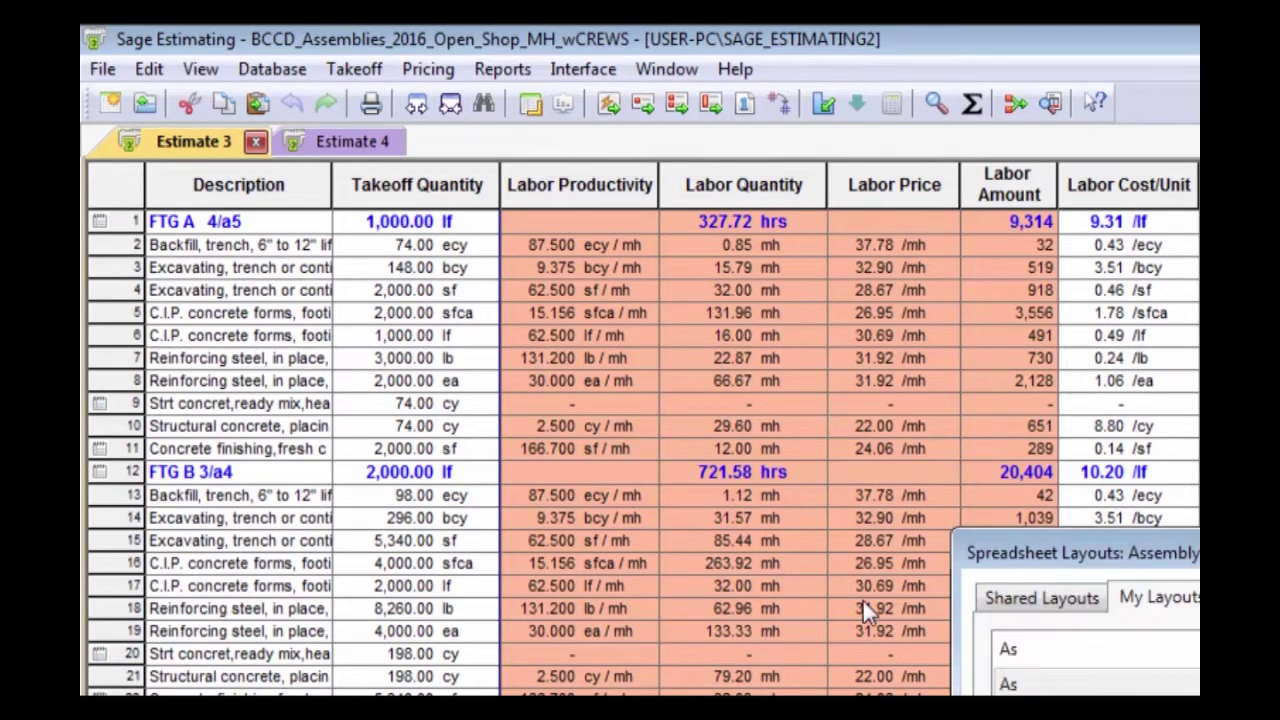
double_click(1157, 650)
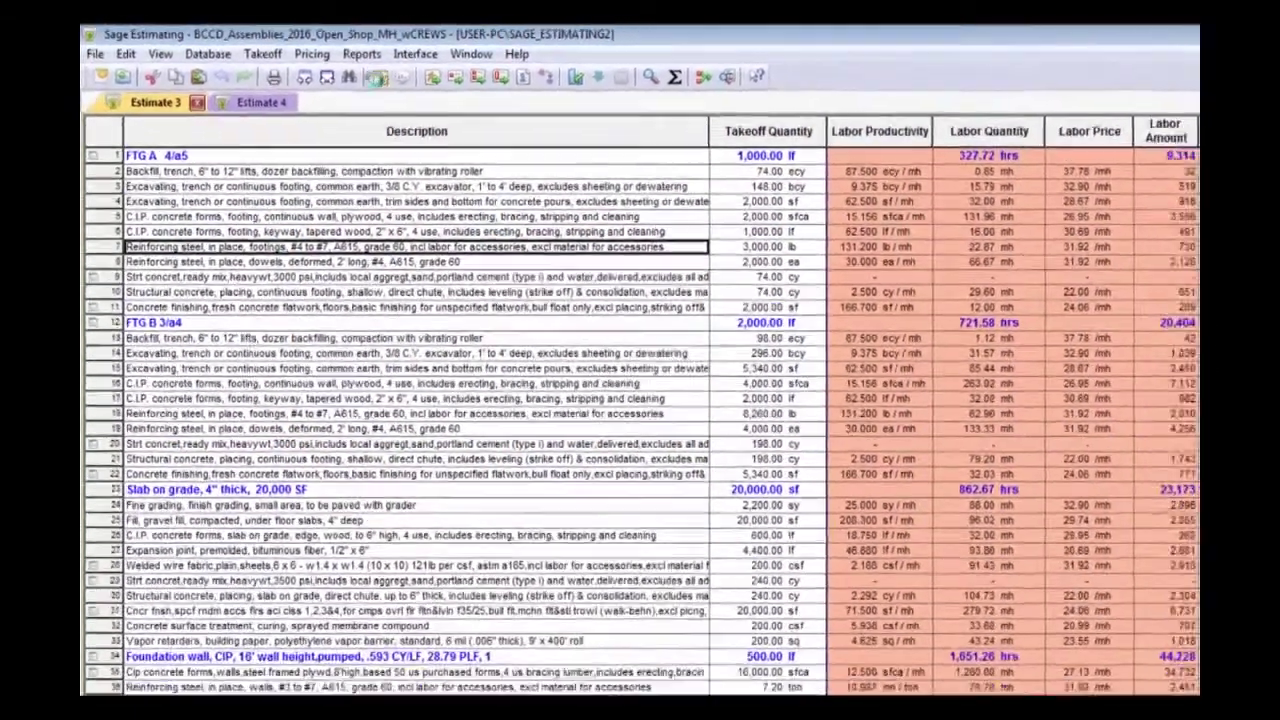
click(529, 103)
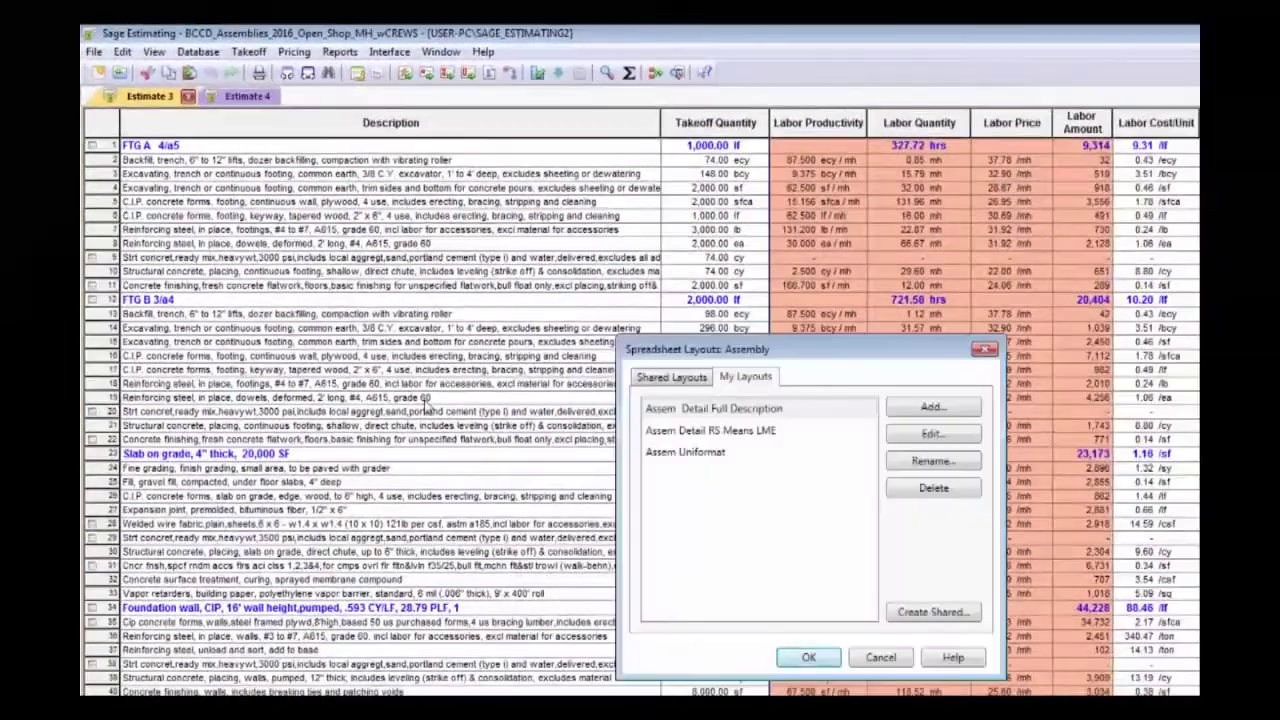
click(755, 431)
click(810, 656)
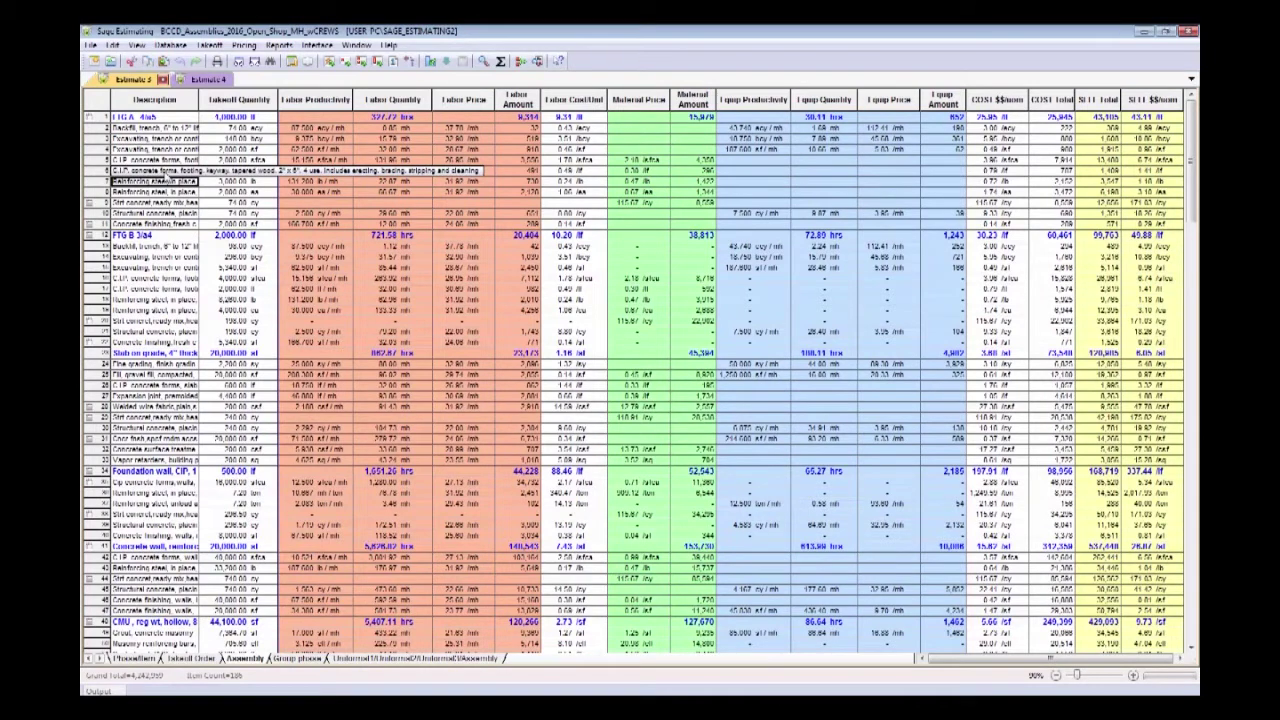
Start an assembly takeoff for Estimate 3 and expand the A1030 120 Plain & Reinforced slab group
click(360, 64)
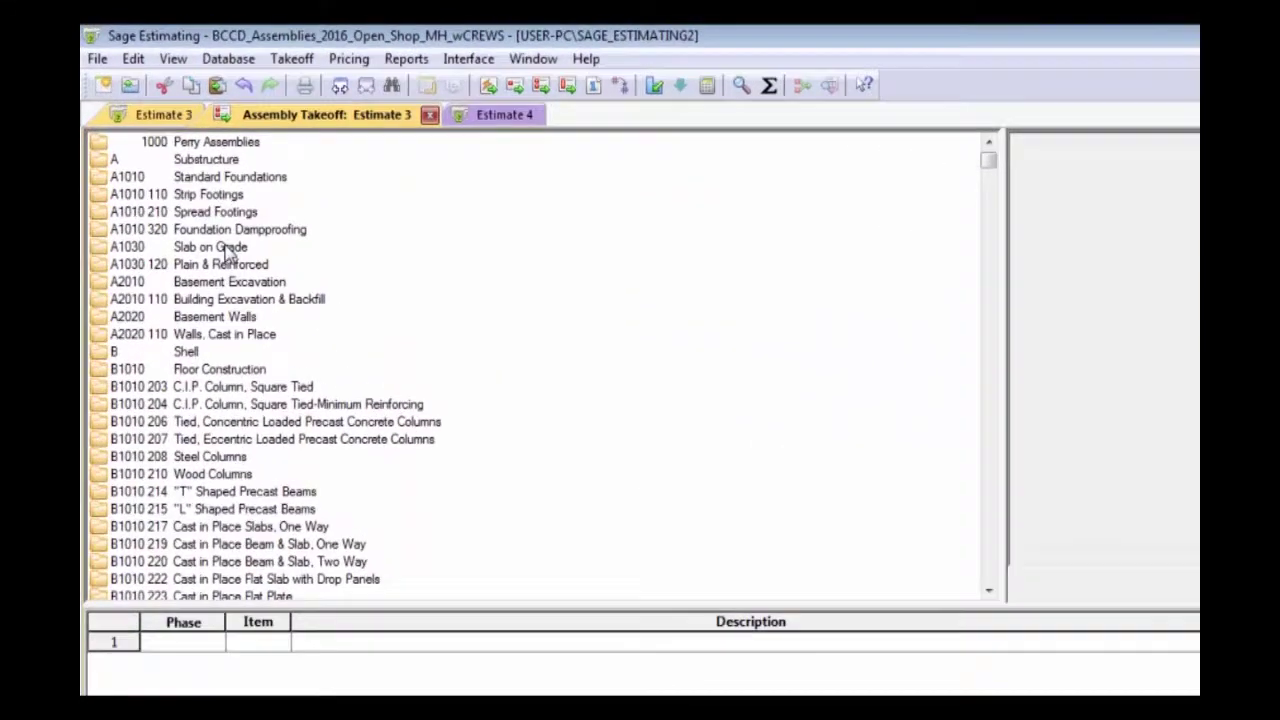
click(167, 159)
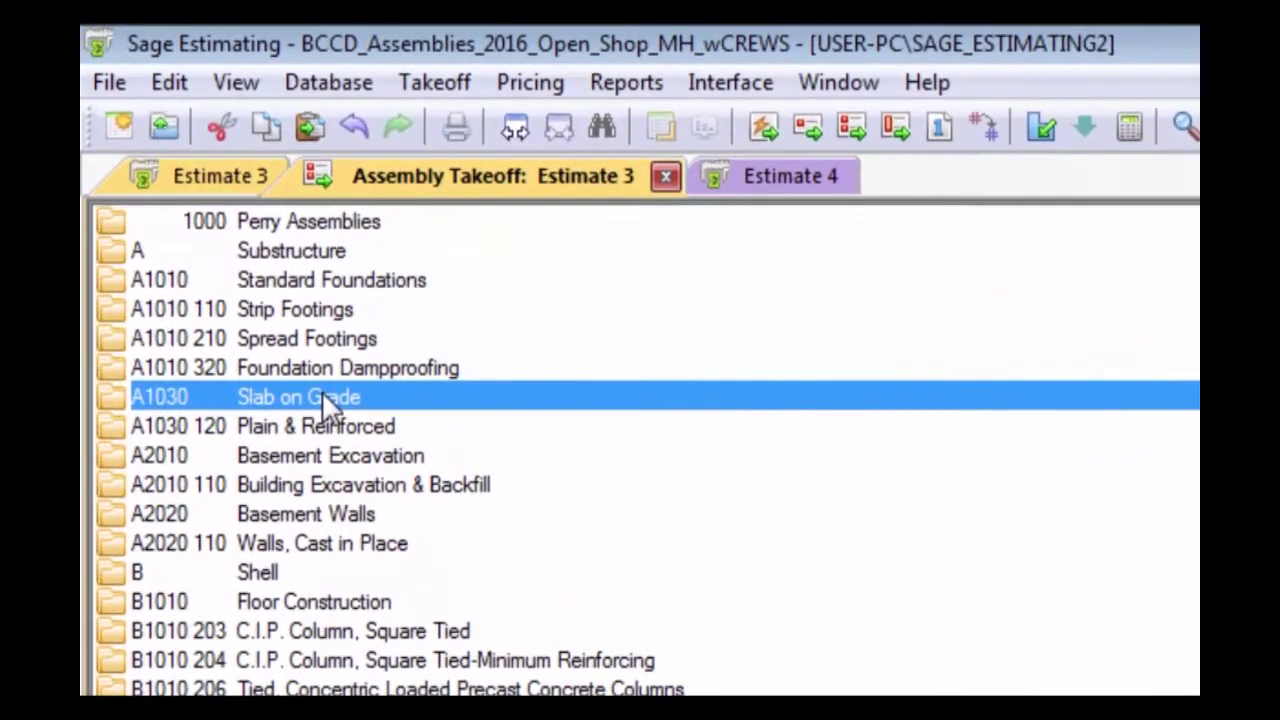
double_click(330, 426)
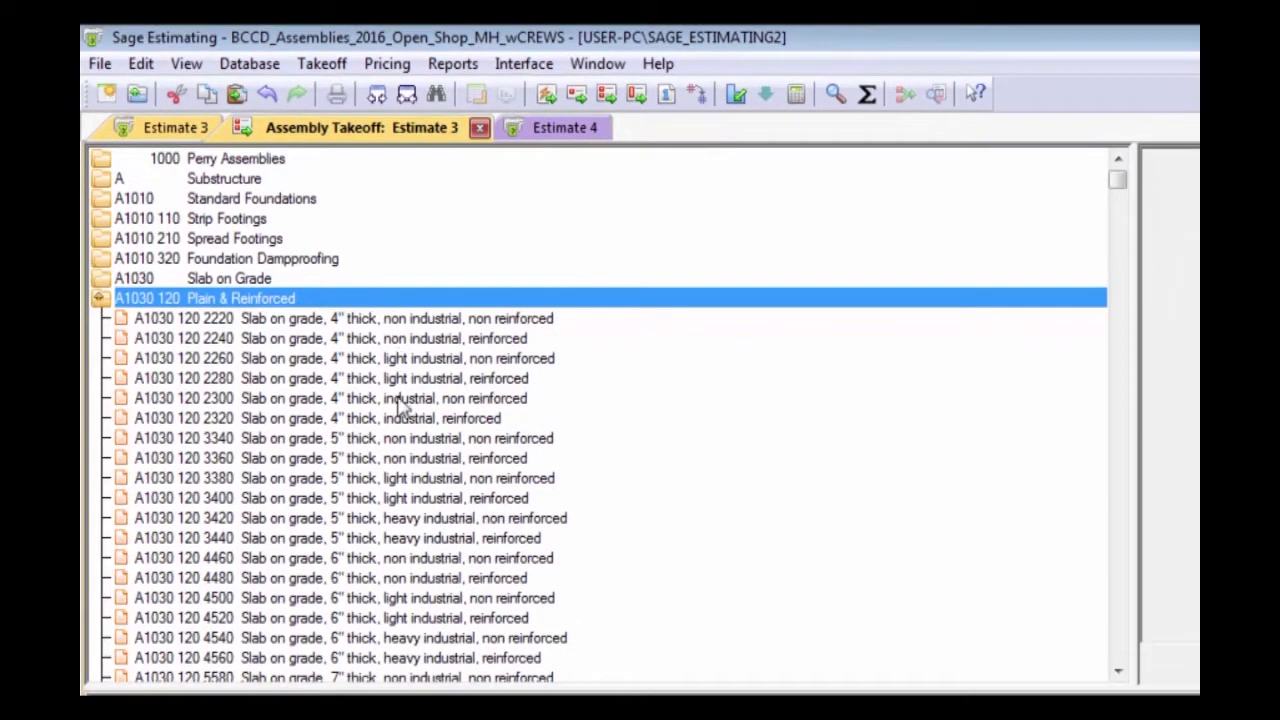
Examine the slab on grade assemblies listed under Plain & Reinforced, from 4" to 8" thick
click(1118, 671)
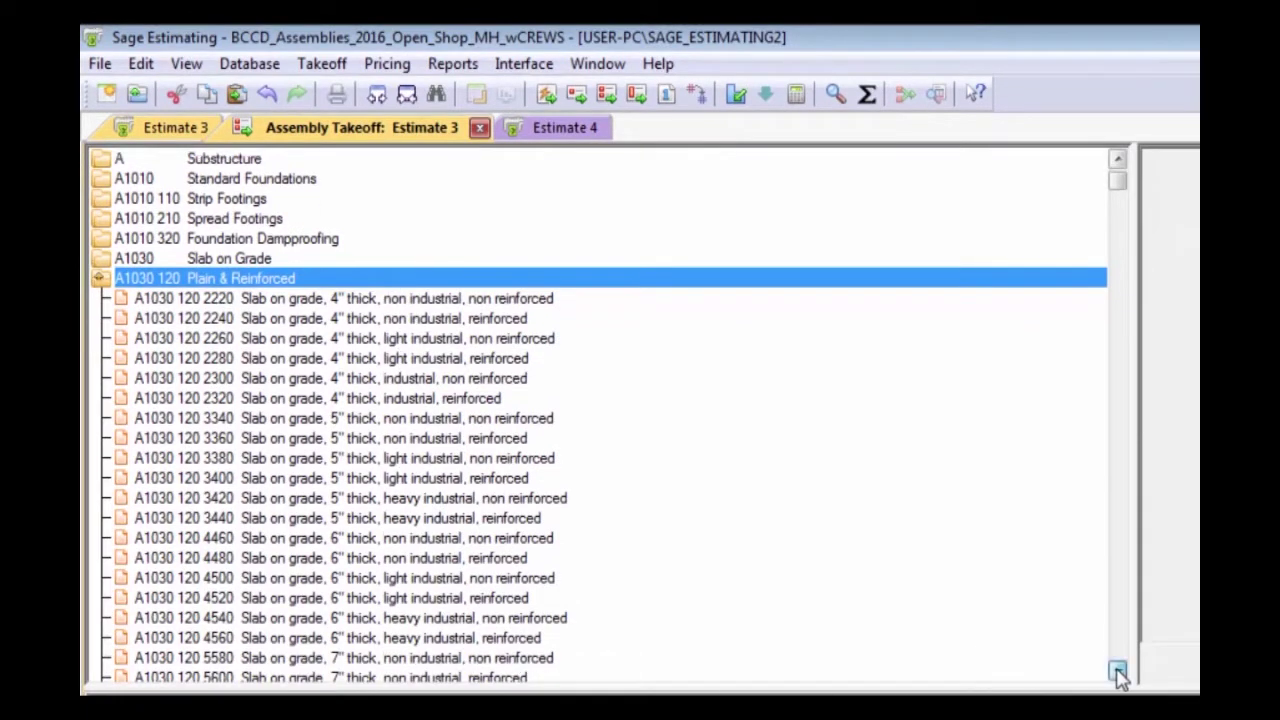
click(1118, 671)
click(1118, 671)
click(1118, 671)
click(1118, 671)
click(1118, 671)
click(1118, 671)
click(1118, 671)
click(1118, 671)
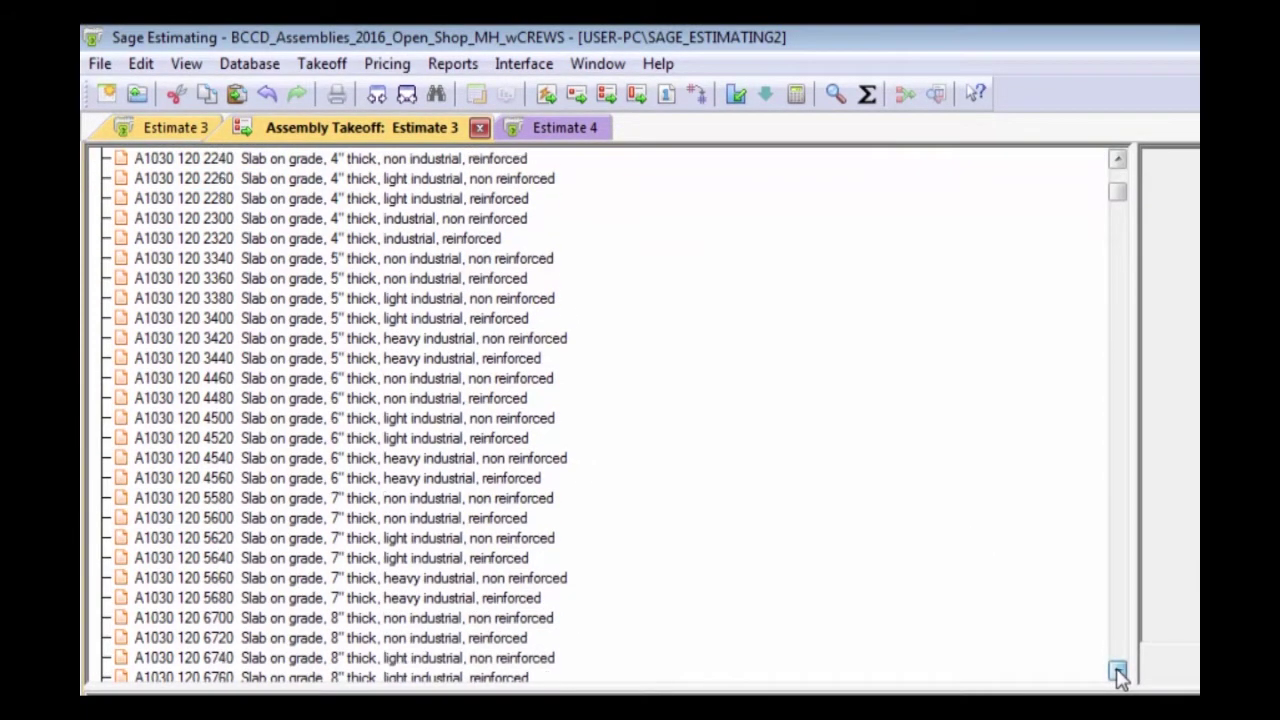
click(1118, 671)
click(1118, 671)
click(1118, 671)
click(1118, 671)
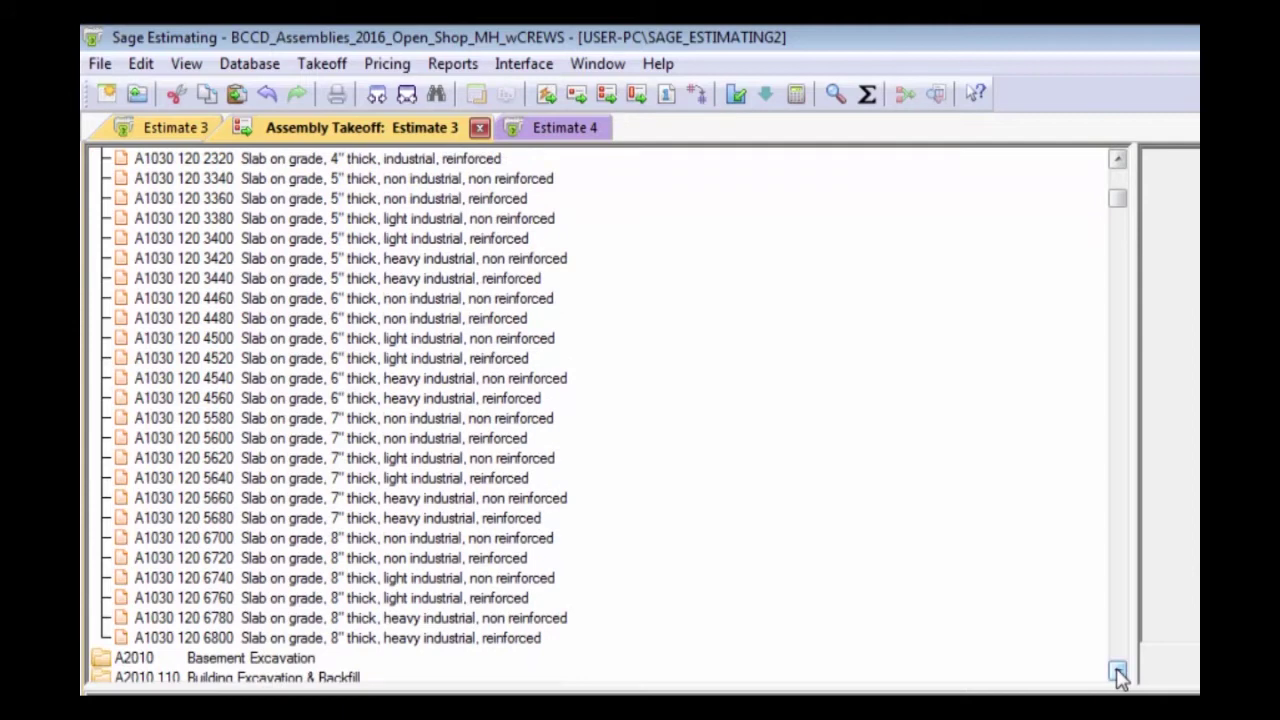
click(1118, 162)
click(1118, 162)
click(1118, 162)
click(1118, 162)
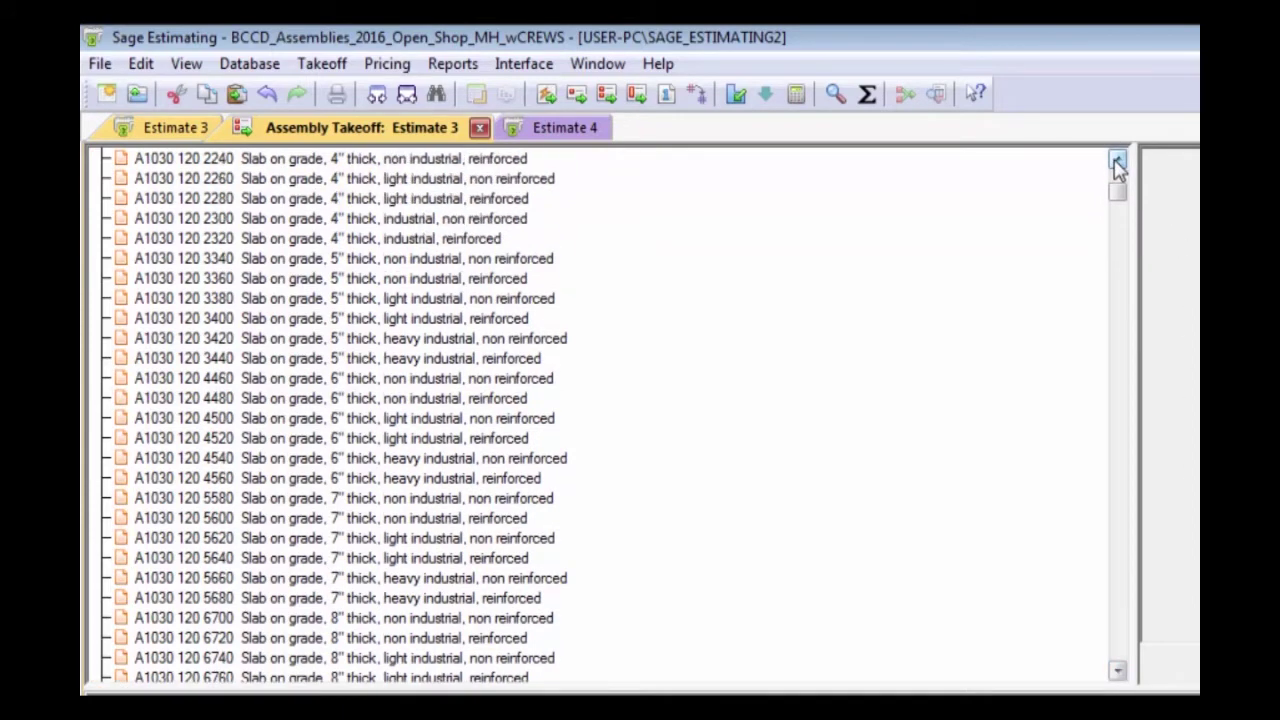
click(1118, 162)
click(1118, 162)
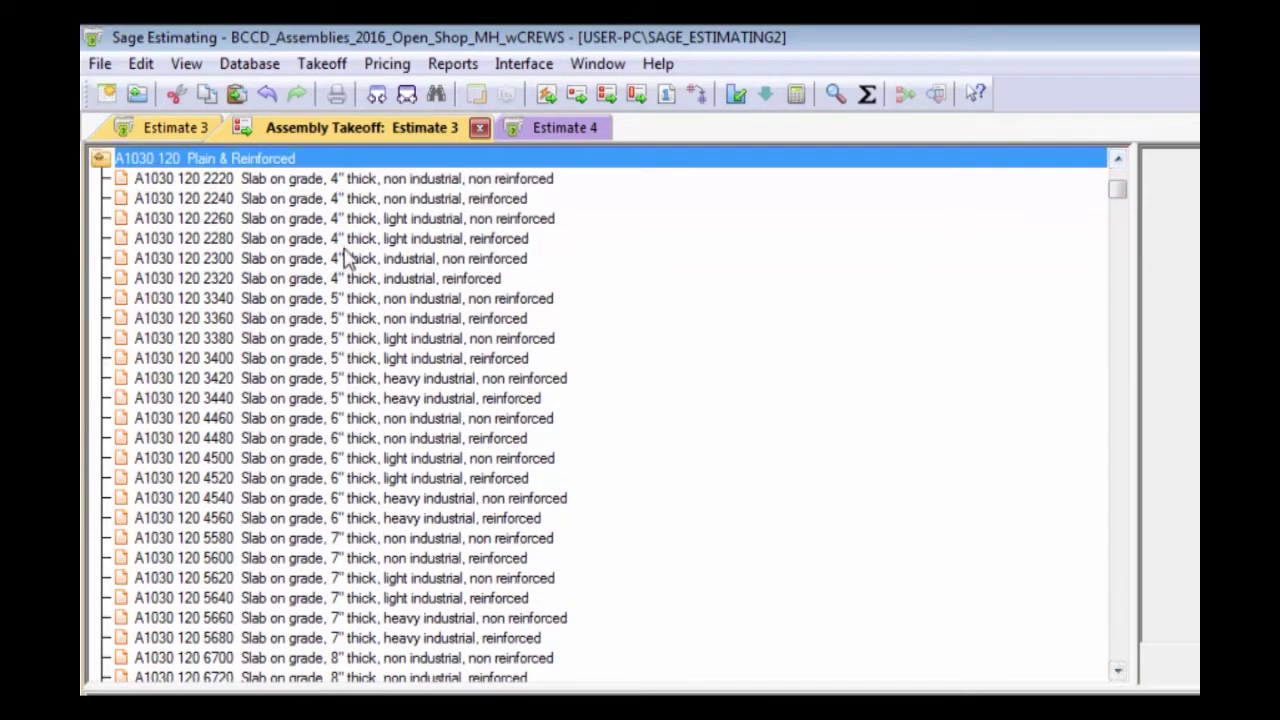
click(358, 422)
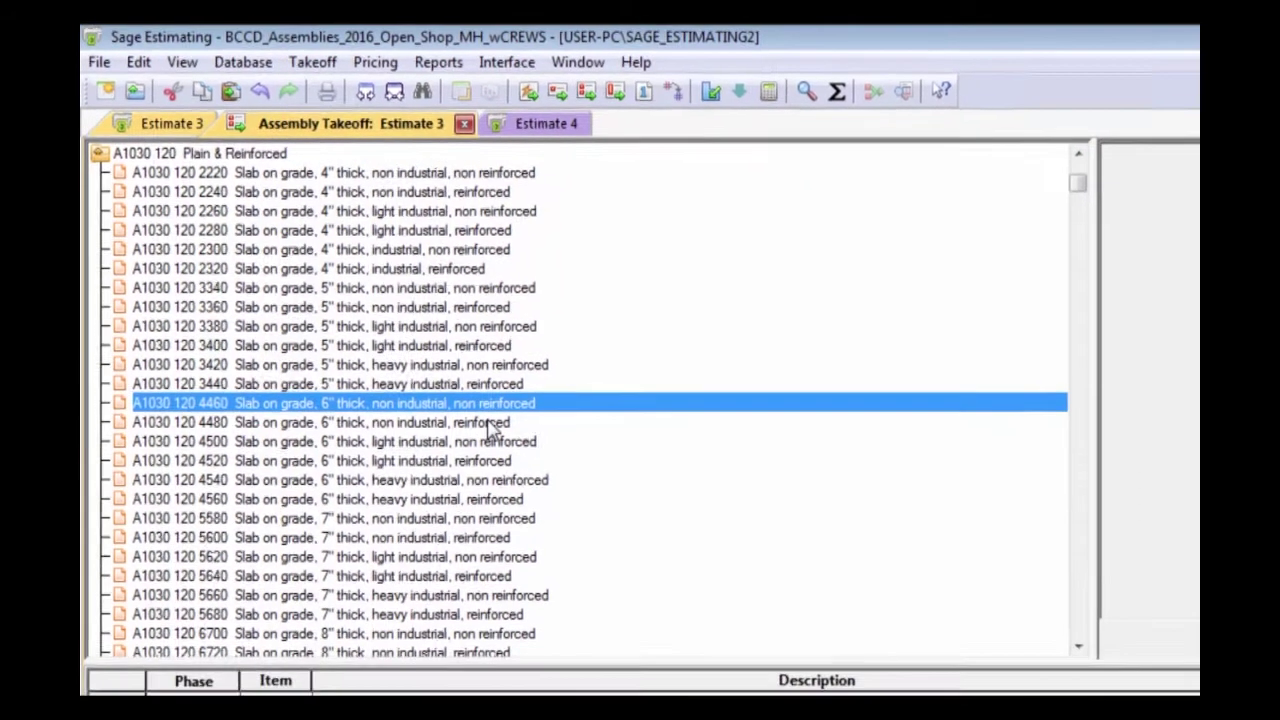
click(455, 425)
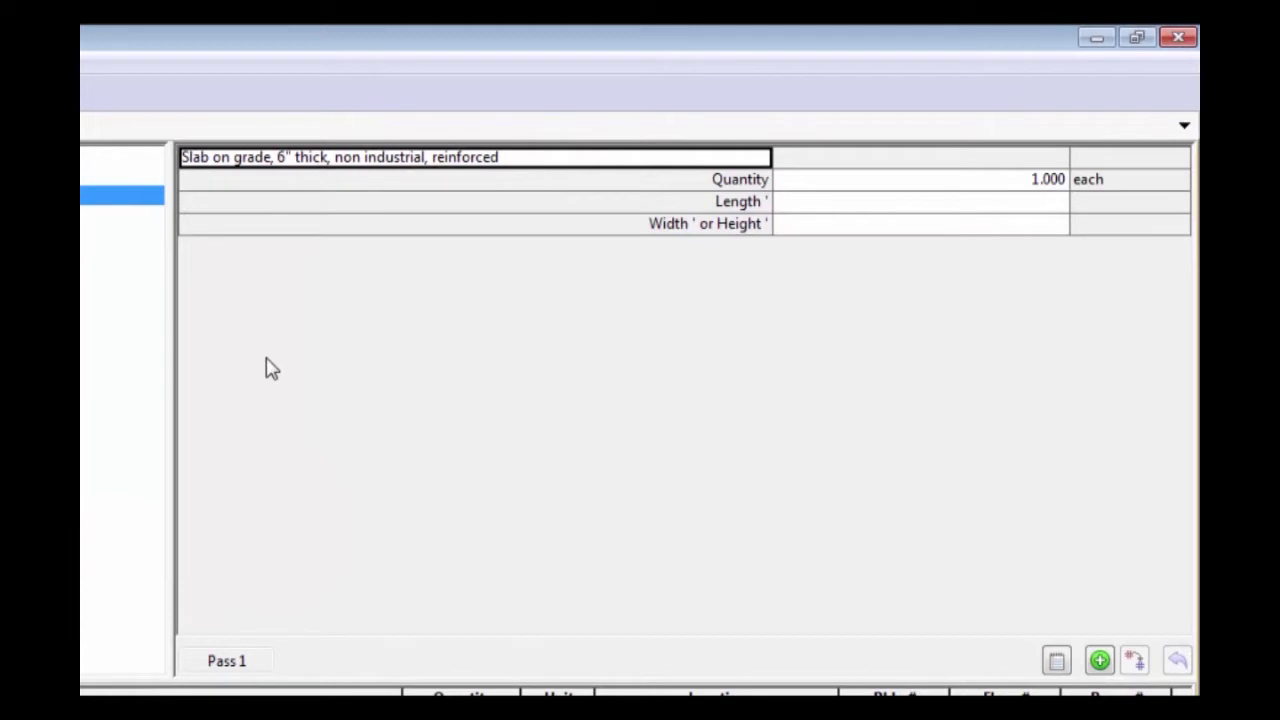
click(348, 164)
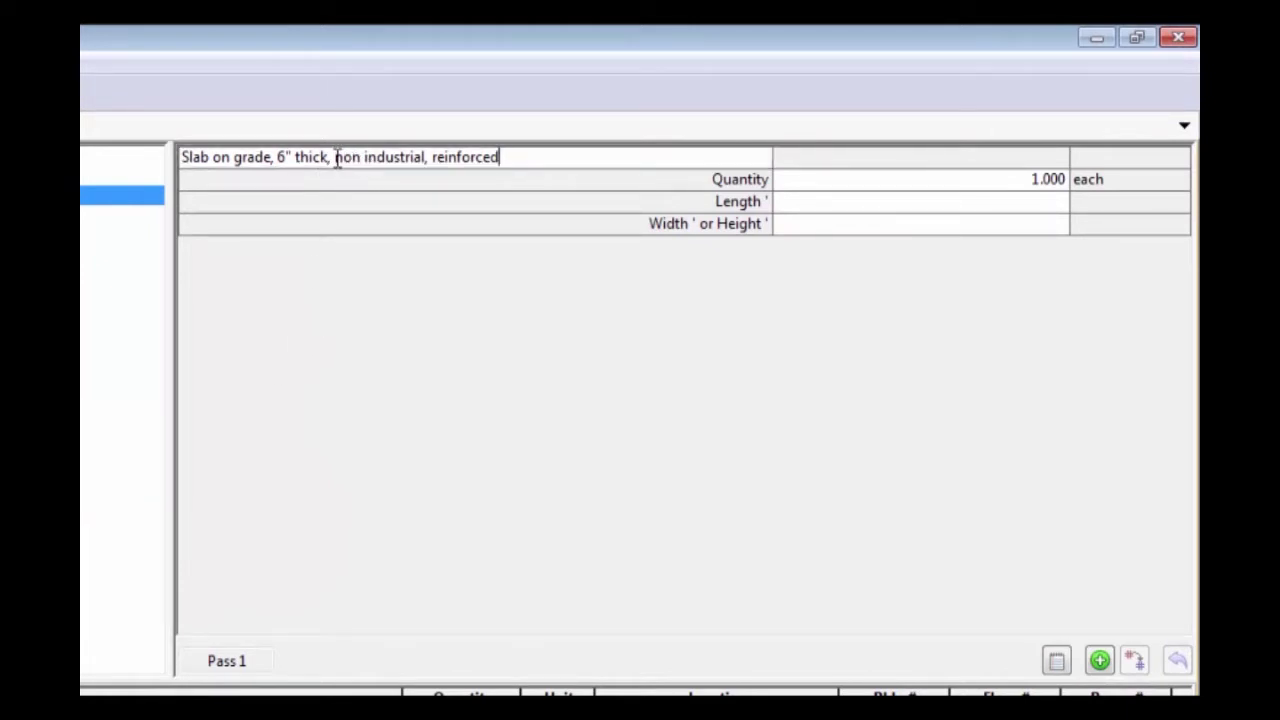
drag(336, 157, 562, 155)
text(EAST A)
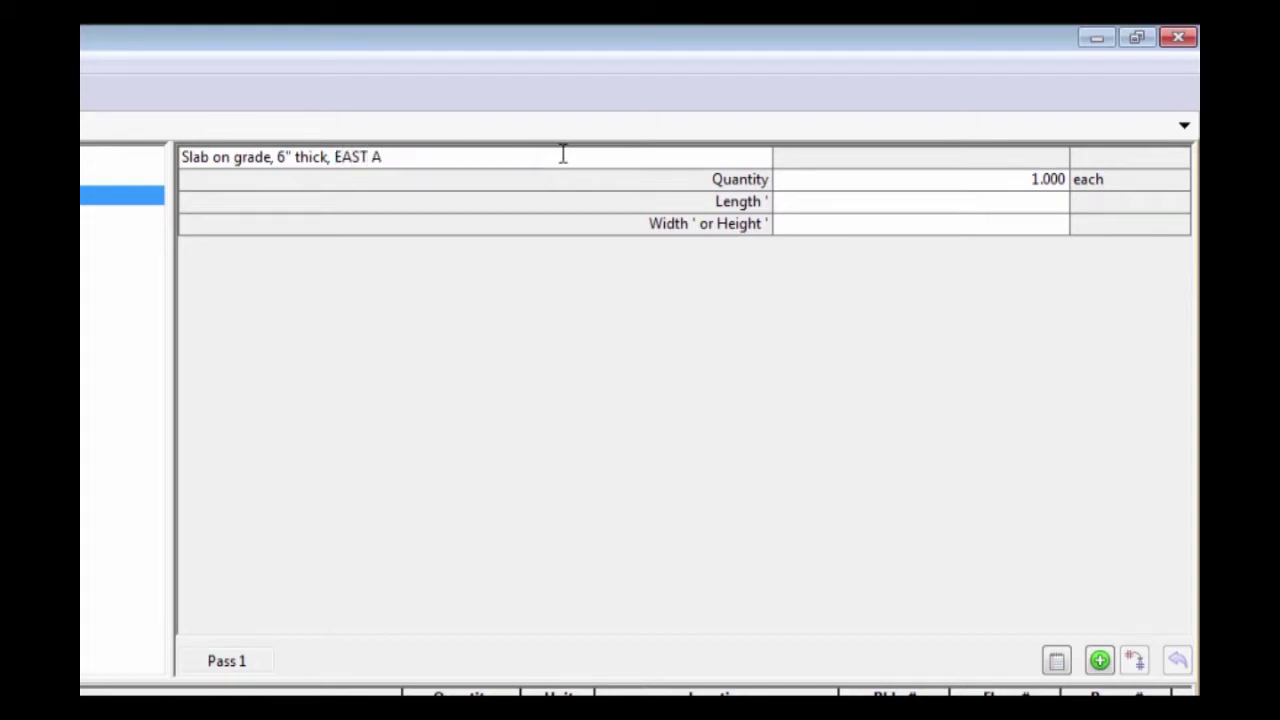
text(REA)
text(8/S2)
Set the slab's length to 15000 and width to 1, generate its takeoff items, and select the fine grading item
click(830, 209)
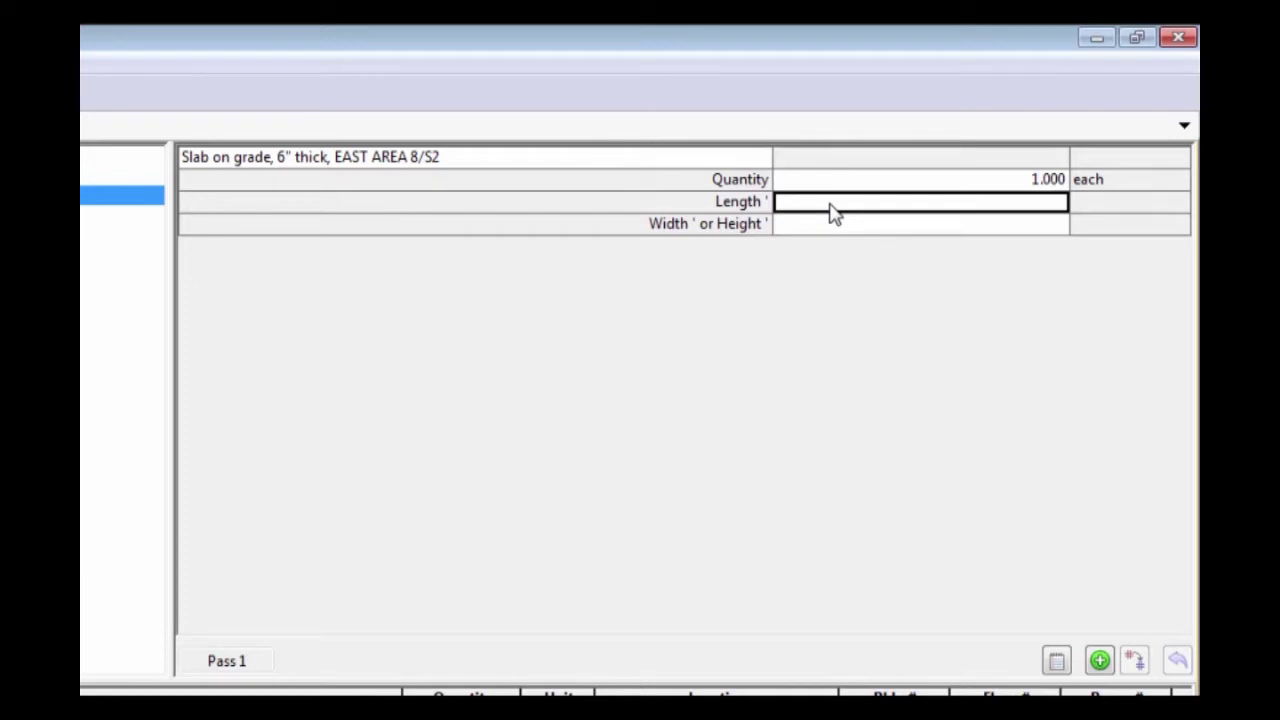
text(15000)
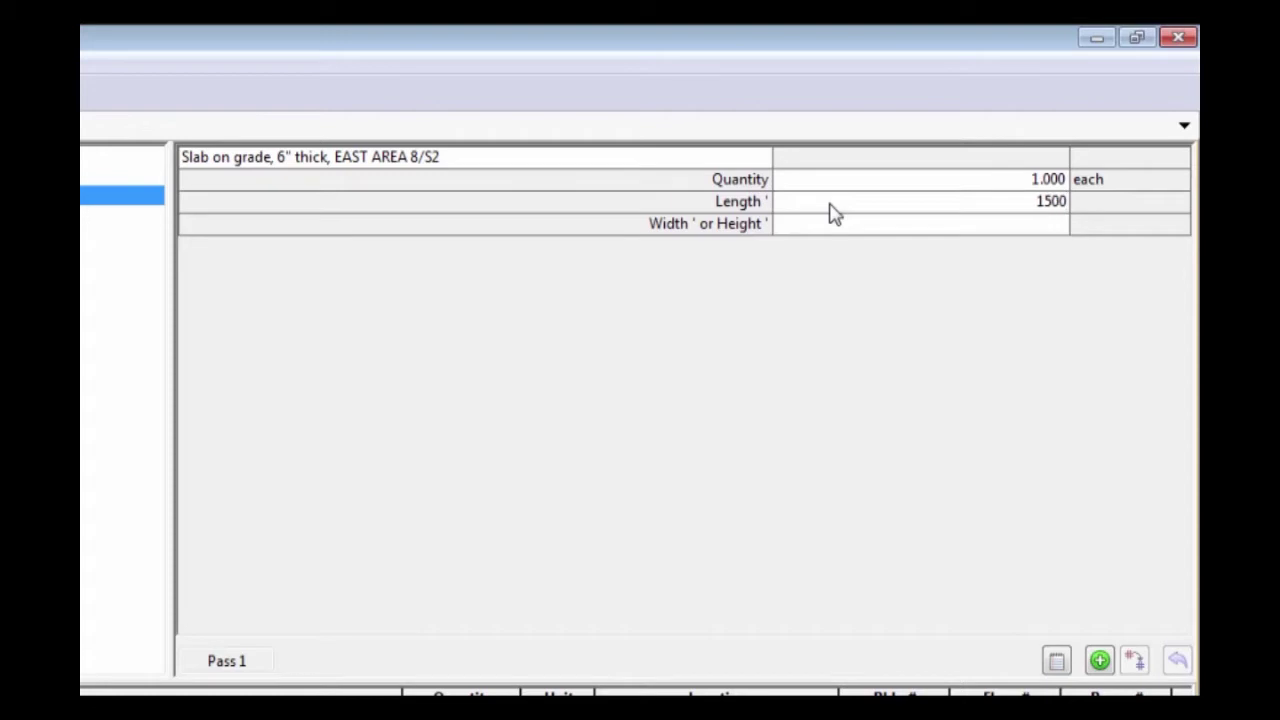
click(910, 228)
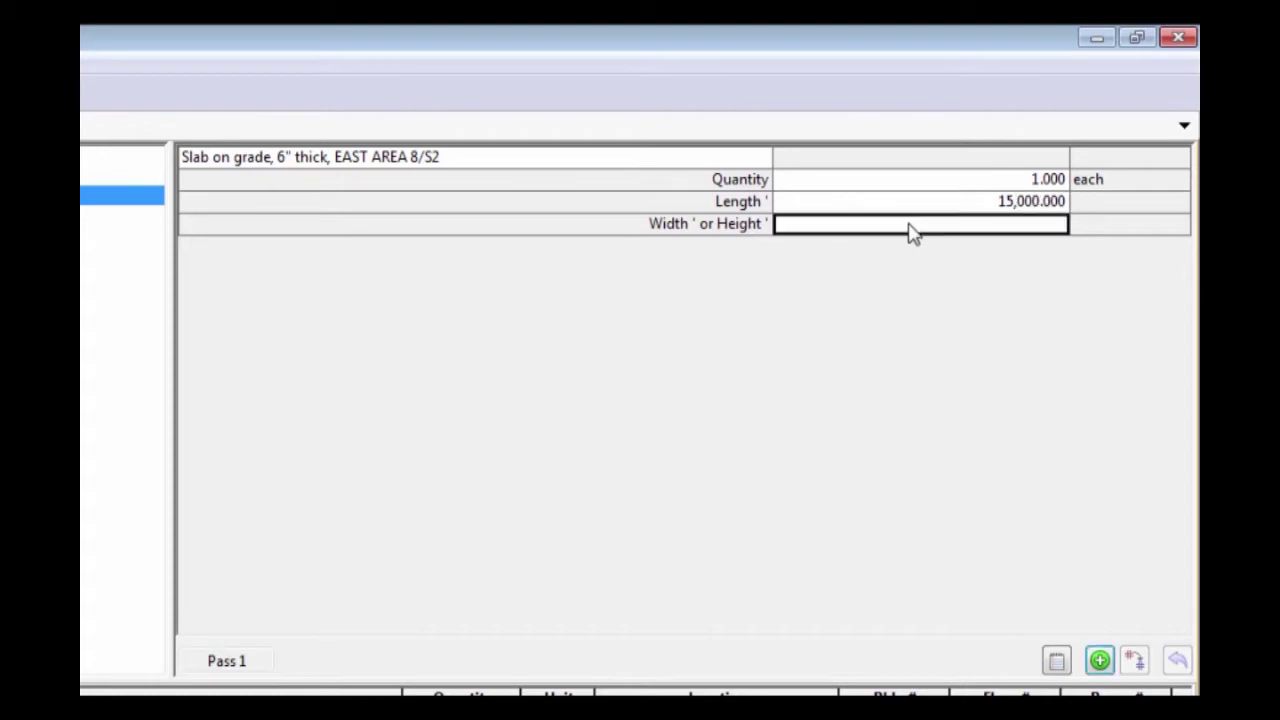
text(1)
click(1100, 660)
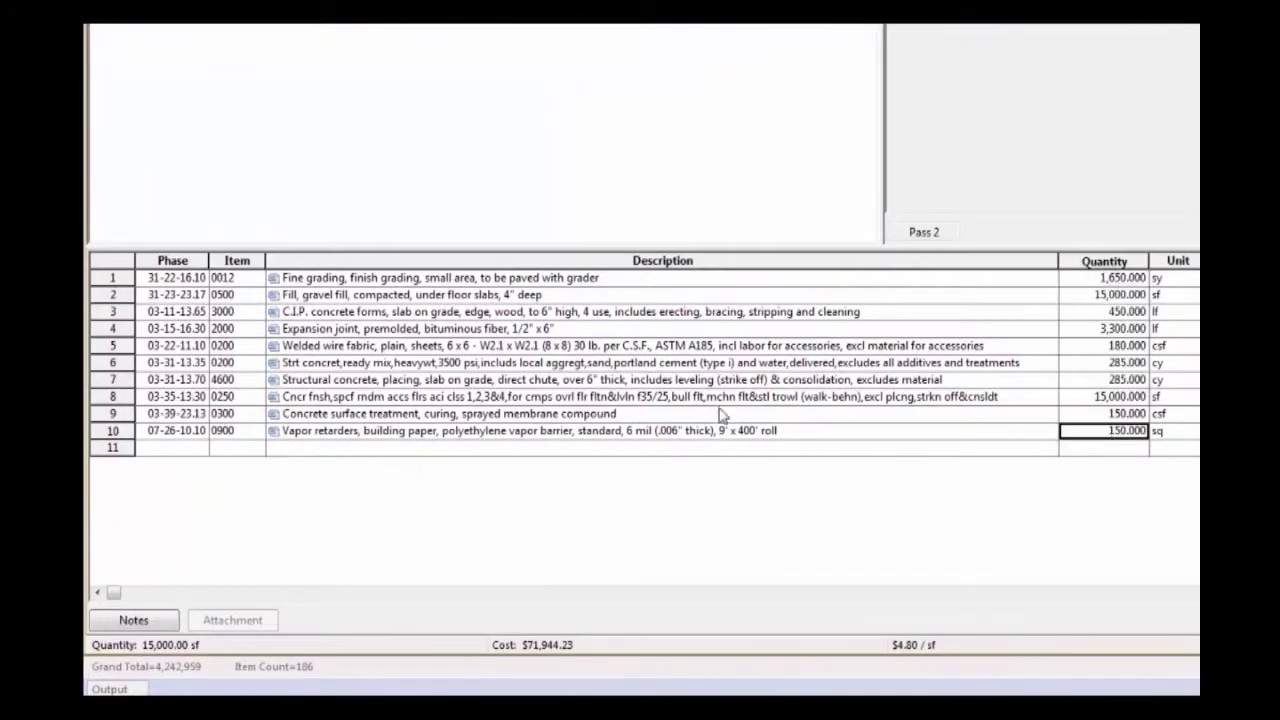
click(417, 291)
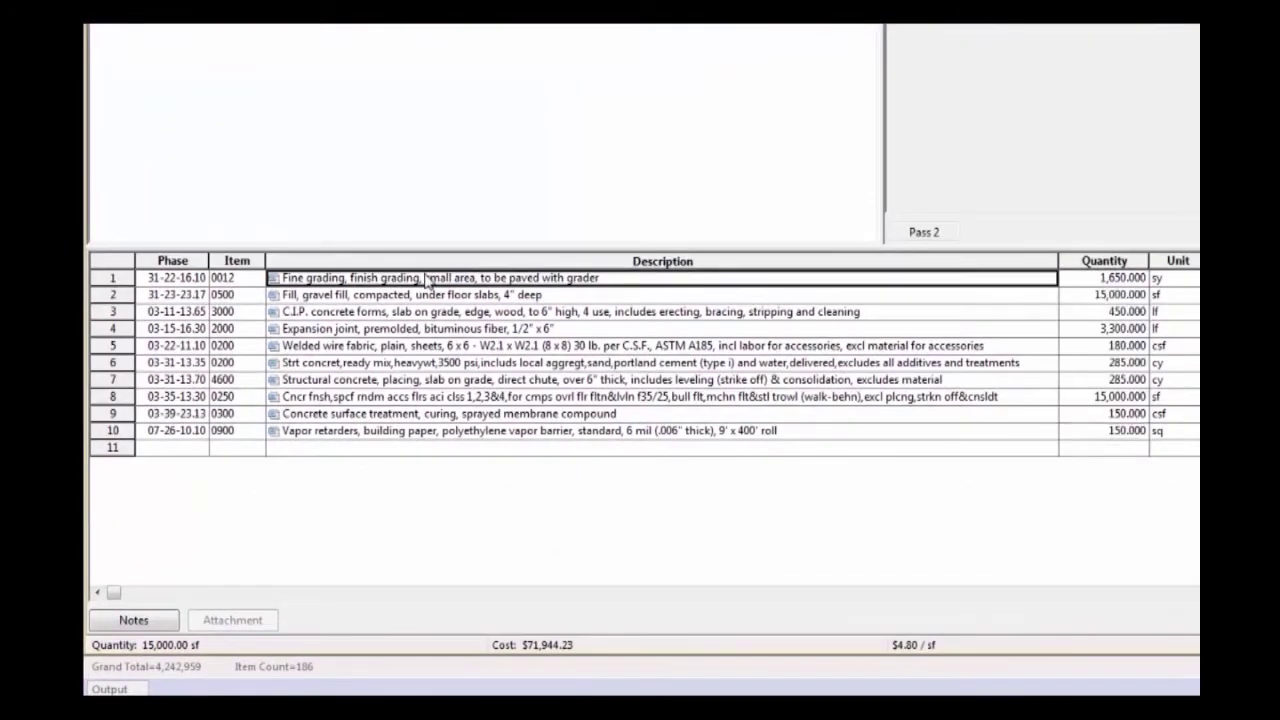
Review the generated slab items from fine grading to vapor retarders, add them to the estimate, and close the assembly takeoff
drag(427, 281, 440, 435)
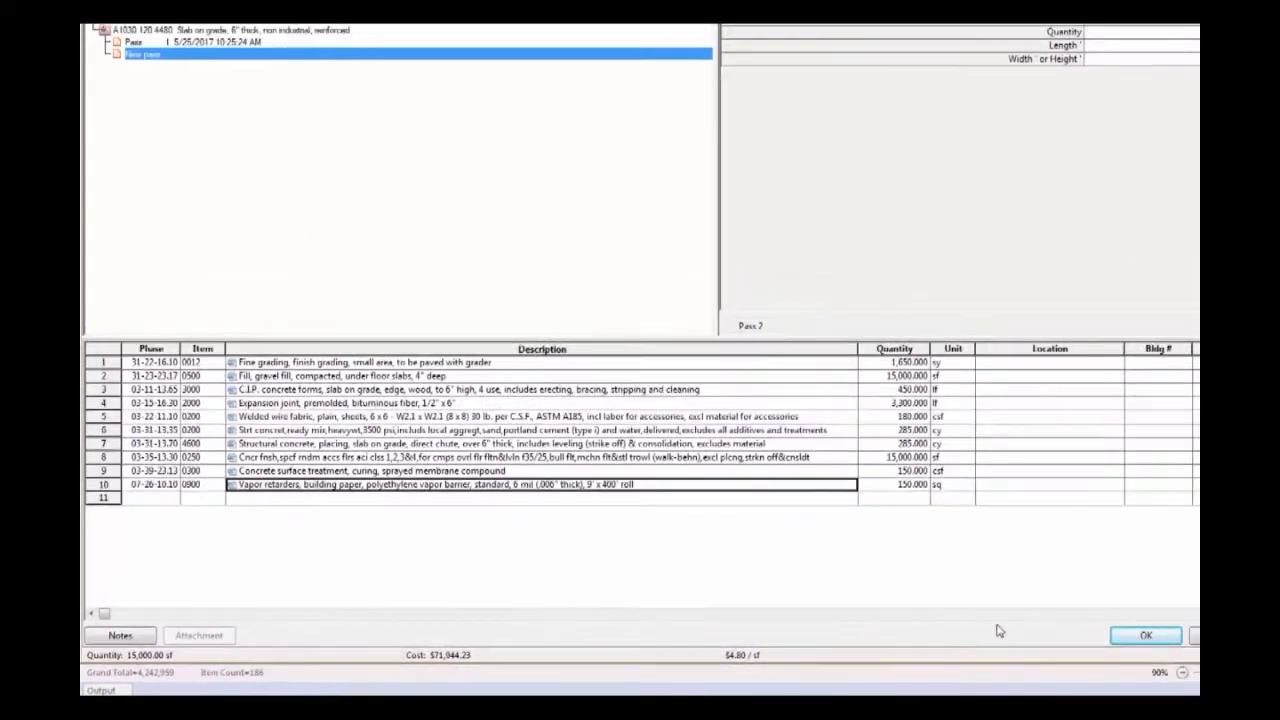
click(1145, 637)
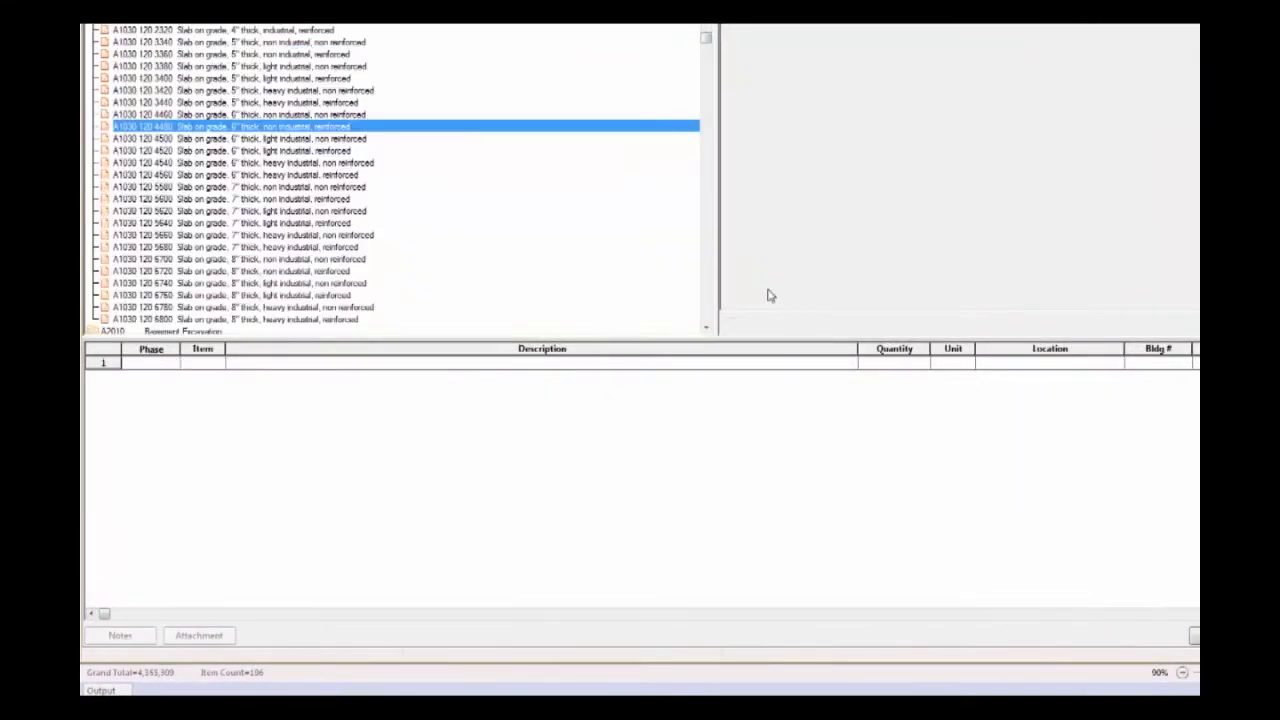
click(1115, 641)
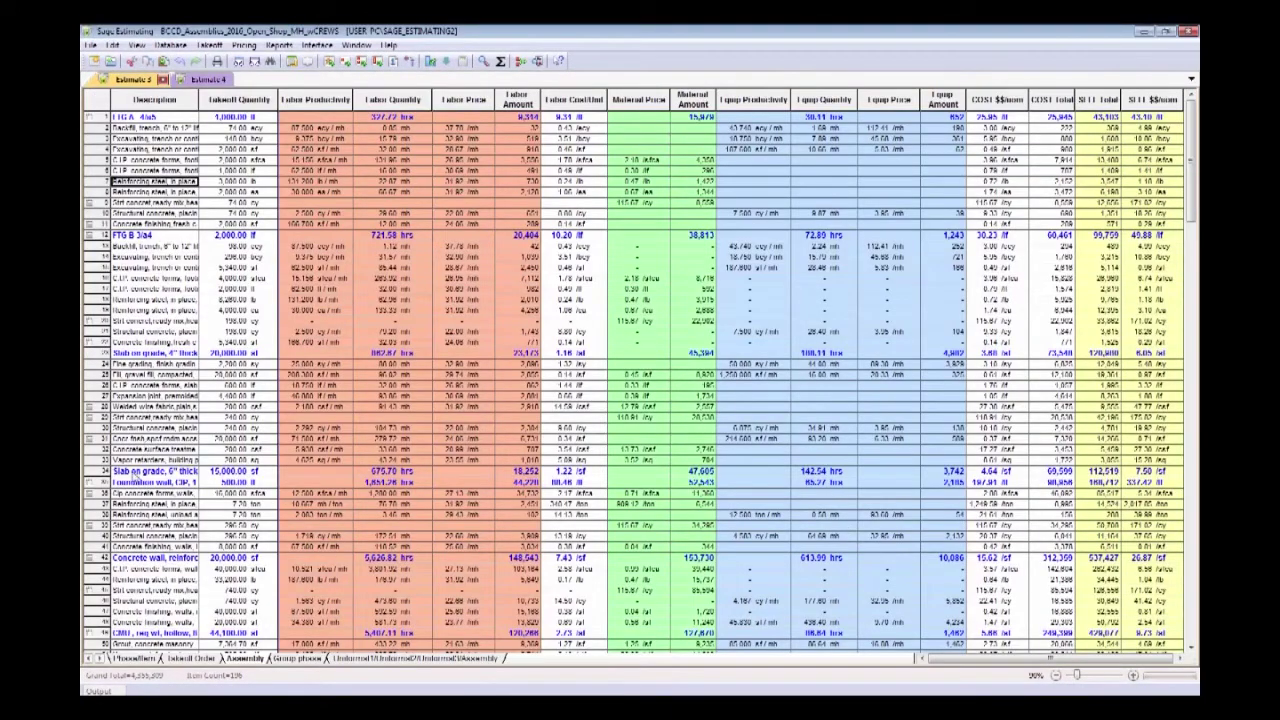
Expand the new 6" slab on grade assembly in Estimate 3 and check its description and first item
double_click(135, 477)
scroll(136, 447, down, 5)
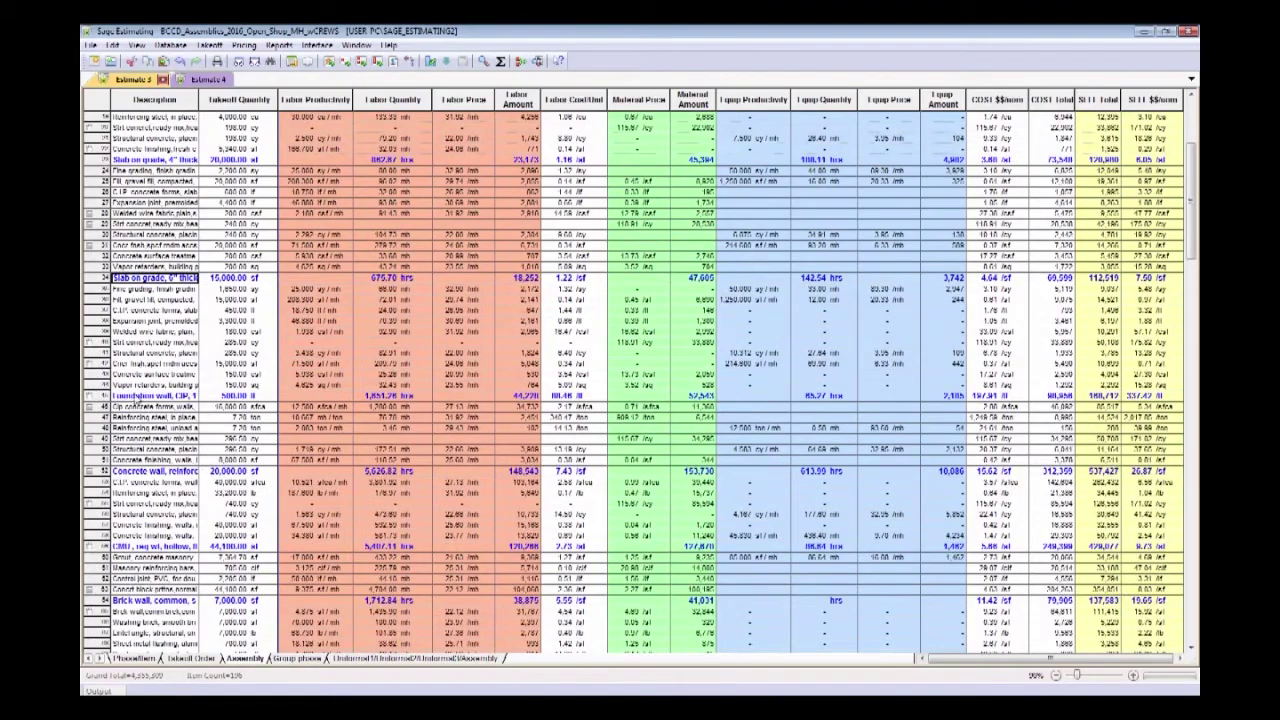
click(162, 279)
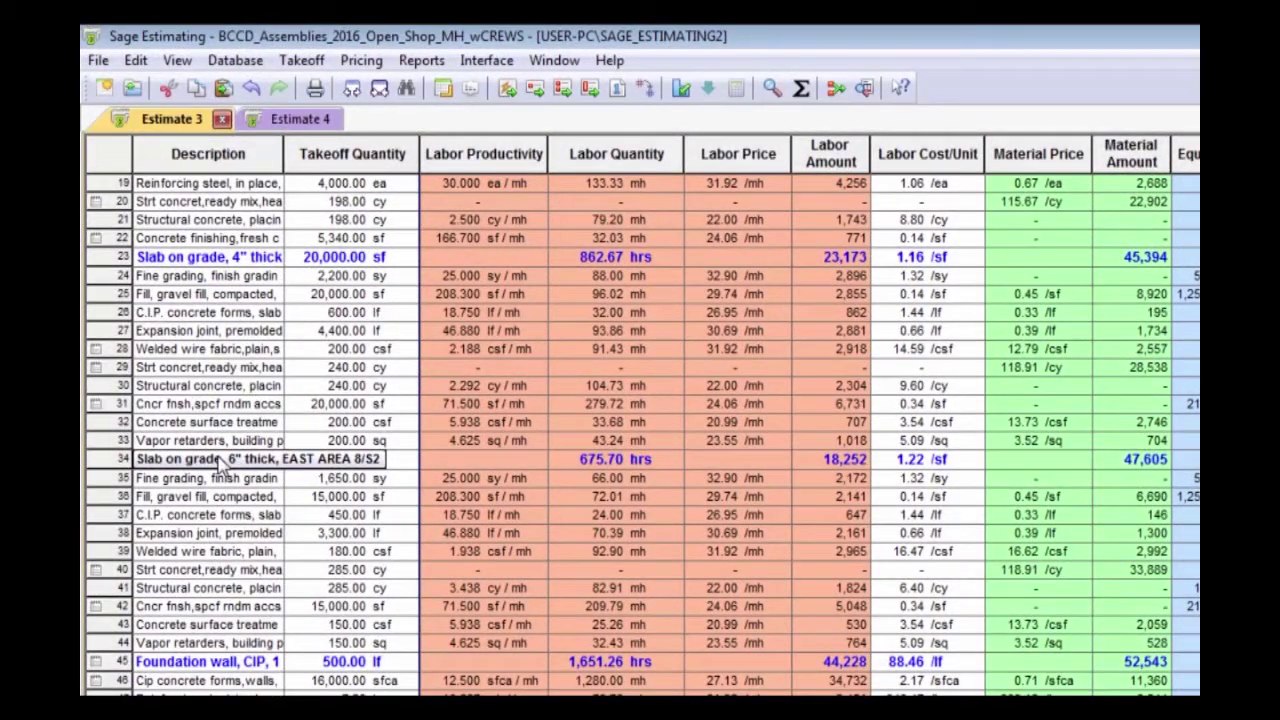
click(214, 478)
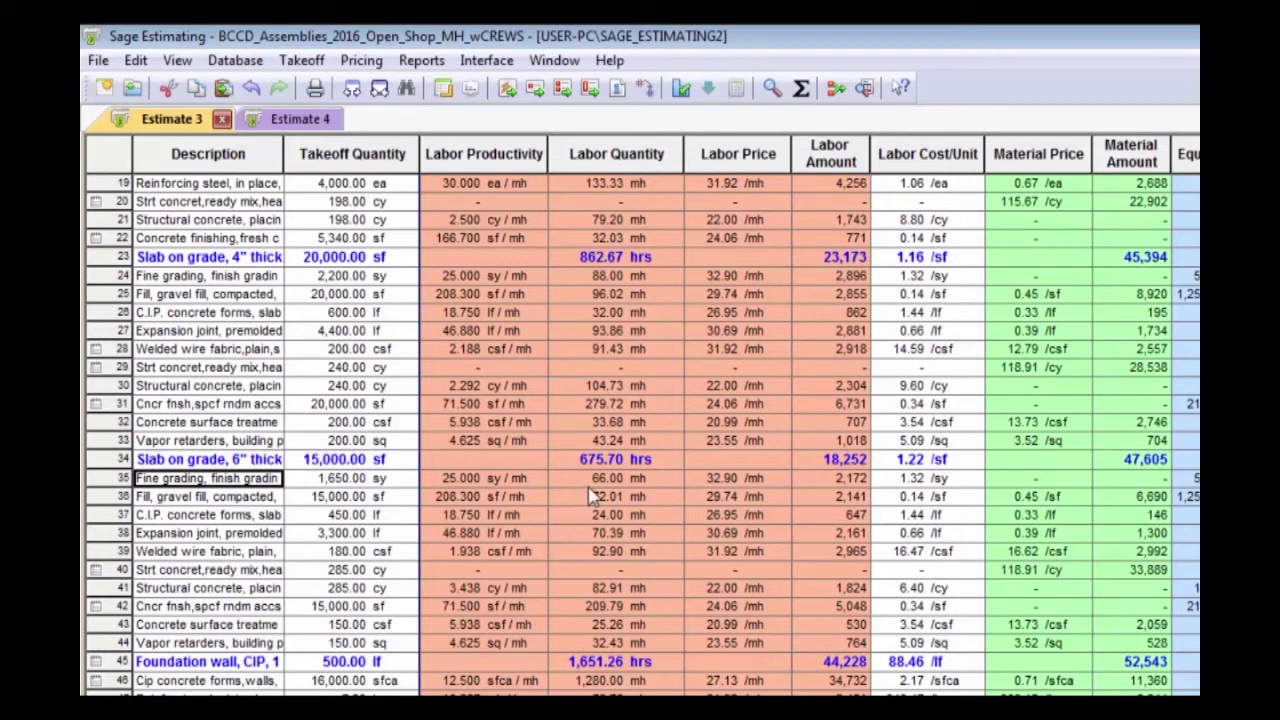
Compare the labor hours and item labor productivity of the 4" and 6" slab on grade assemblies
click(612, 462)
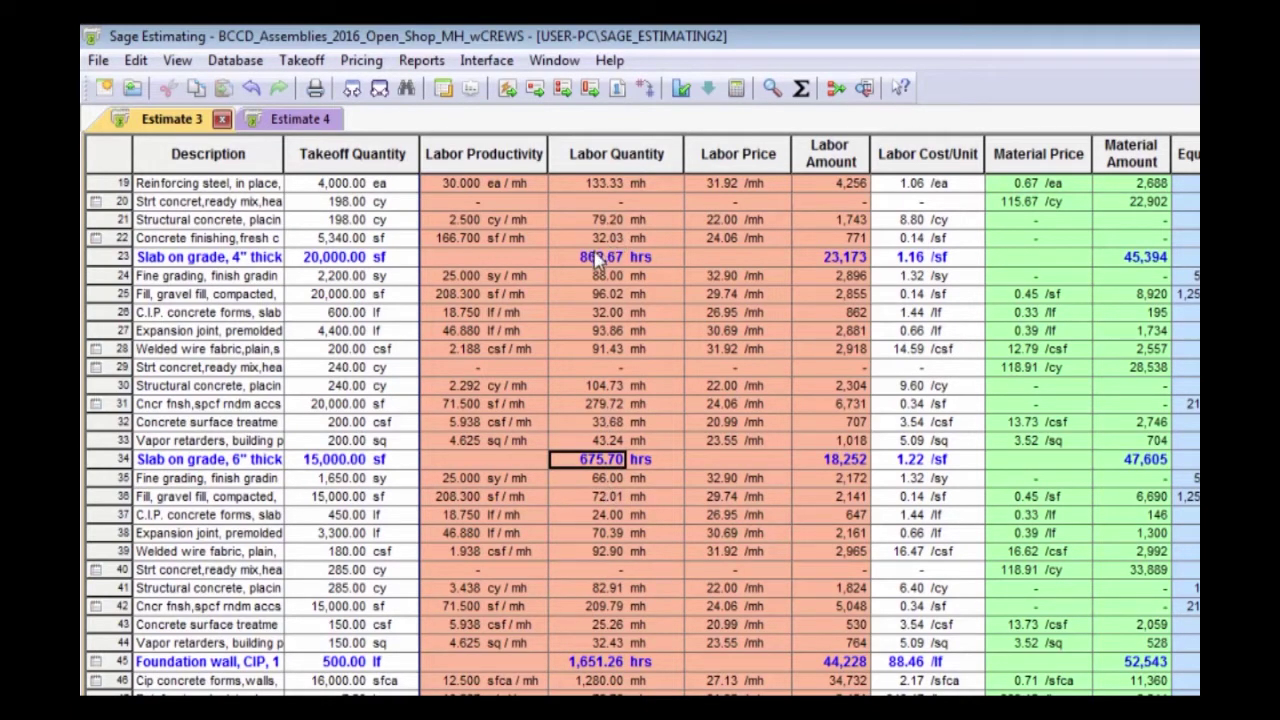
click(597, 258)
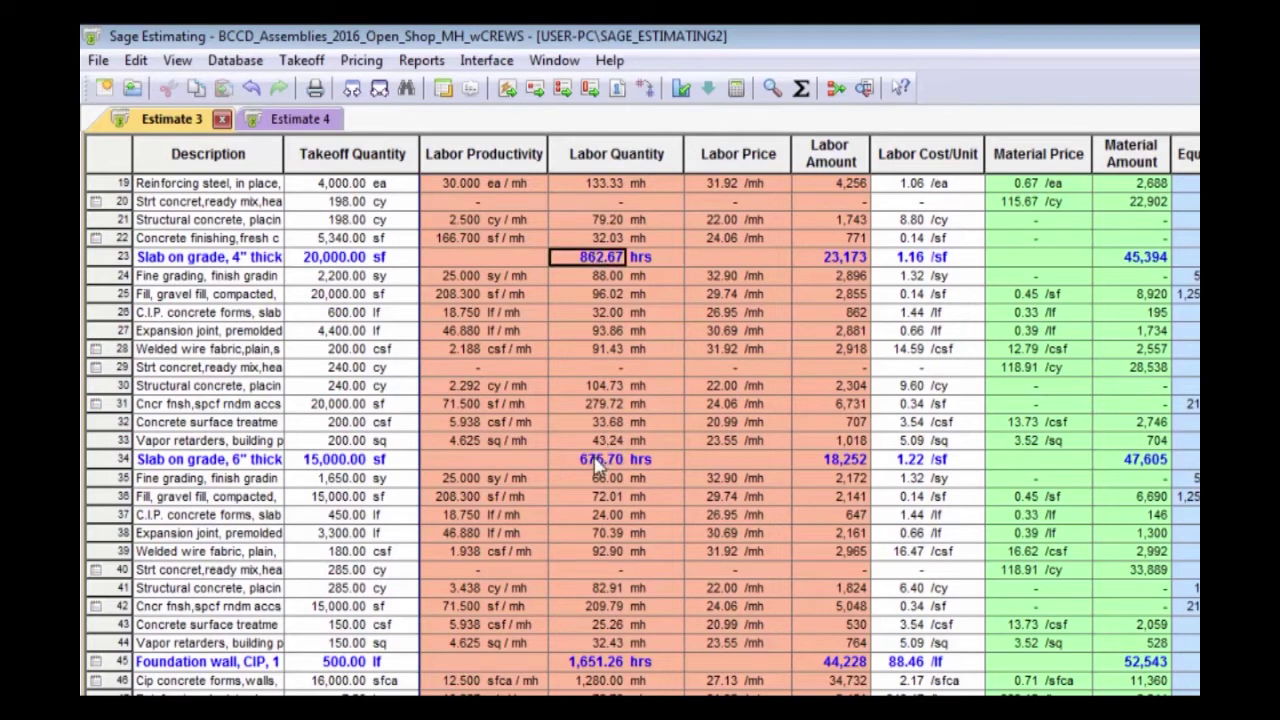
click(597, 460)
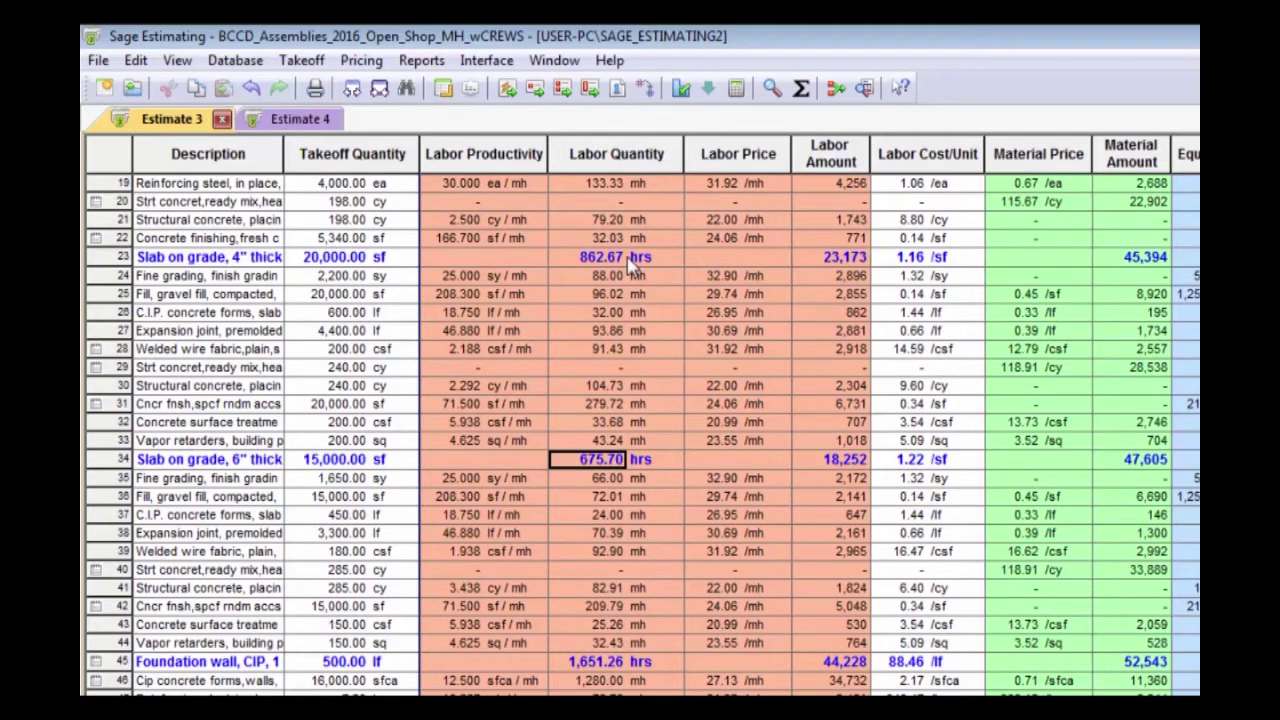
click(451, 150)
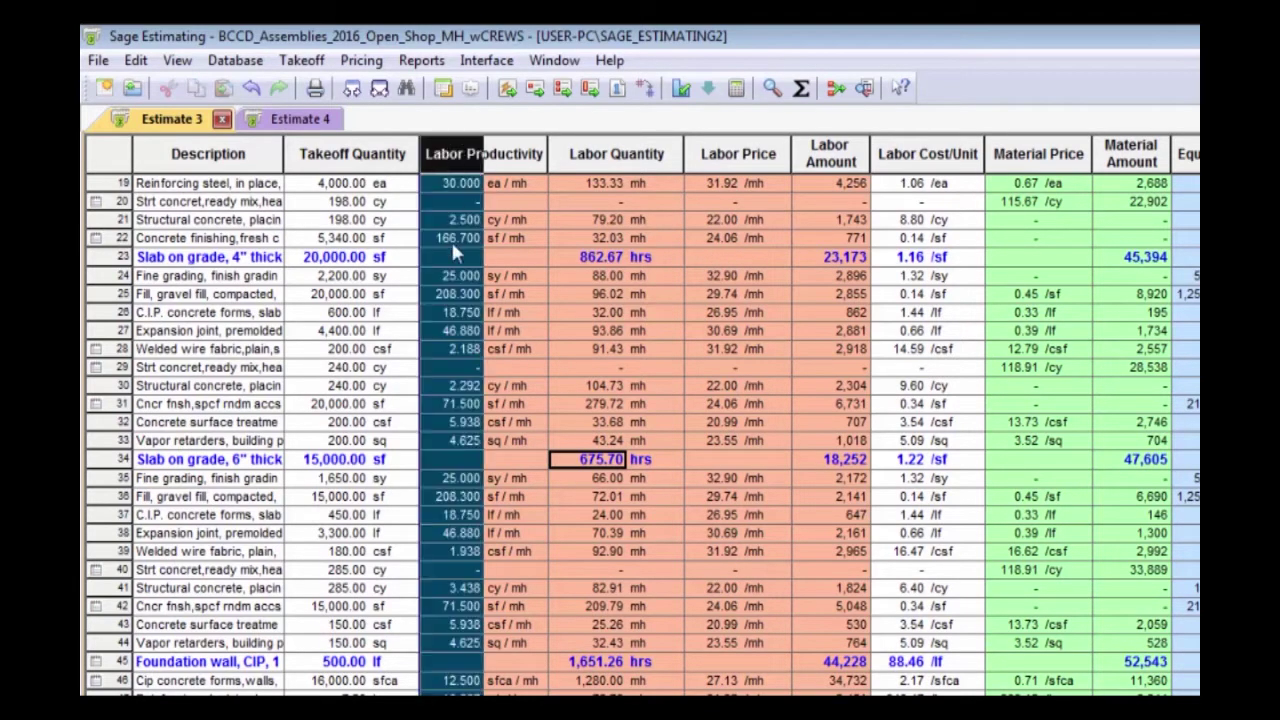
click(462, 294)
drag(466, 220, 458, 696)
click(457, 643)
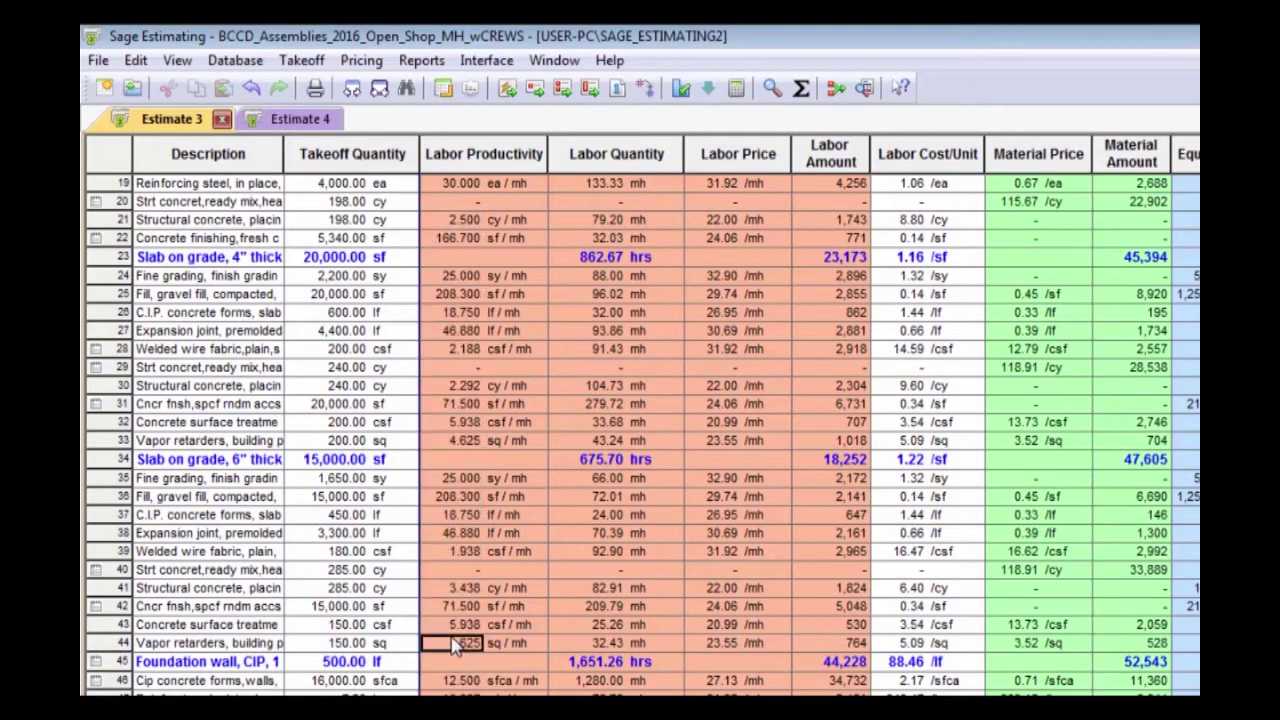
click(462, 497)
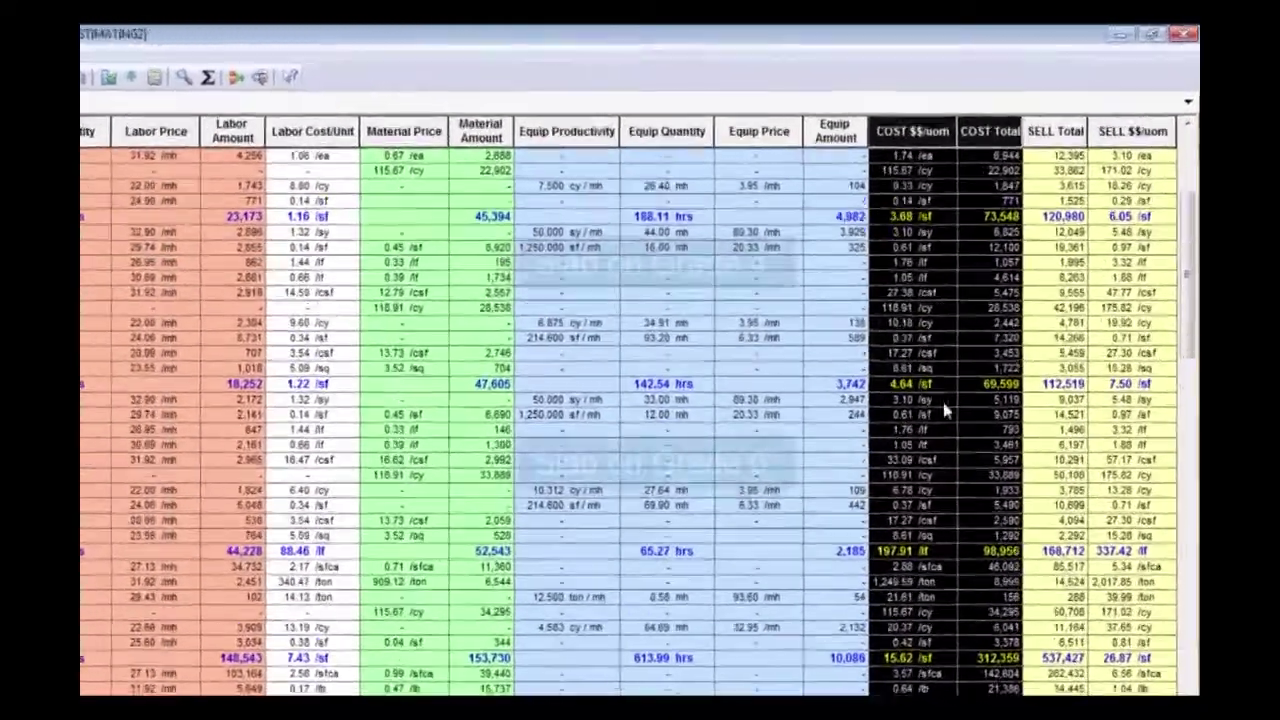
Compare the cost per unit and sell price per unit of the 4" and 6" slab on grade assemblies
click(1012, 303)
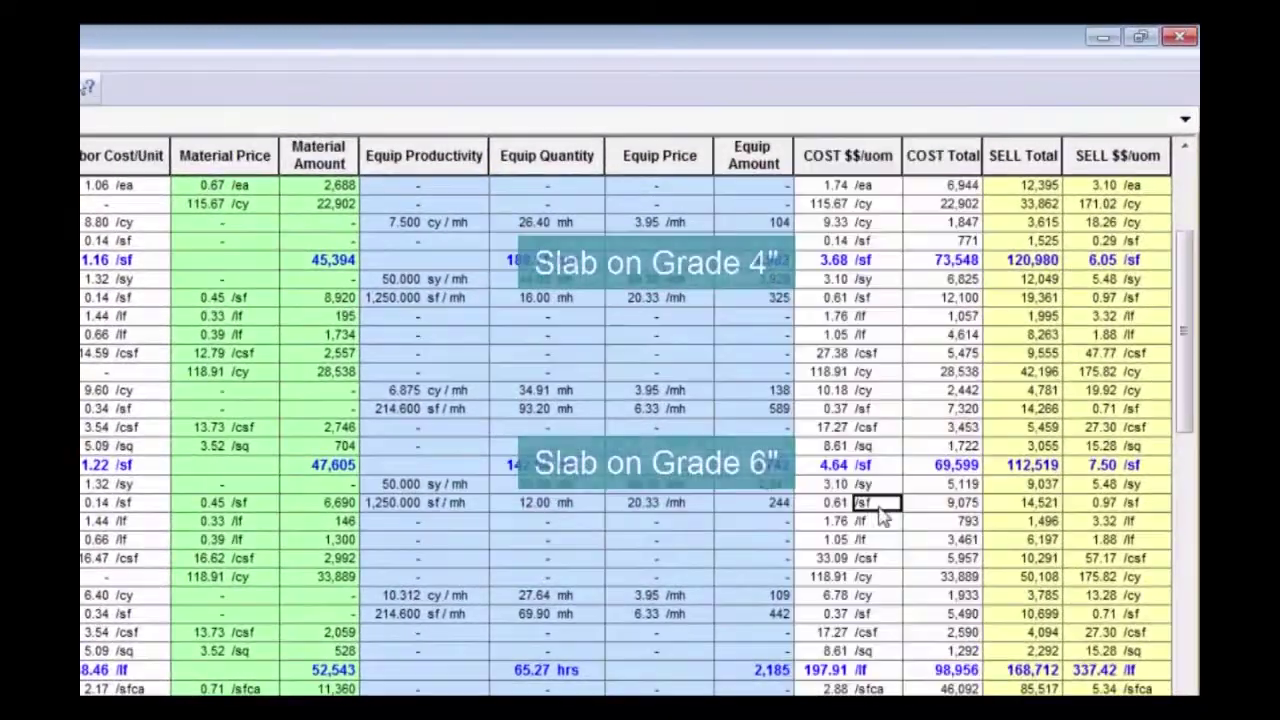
click(834, 469)
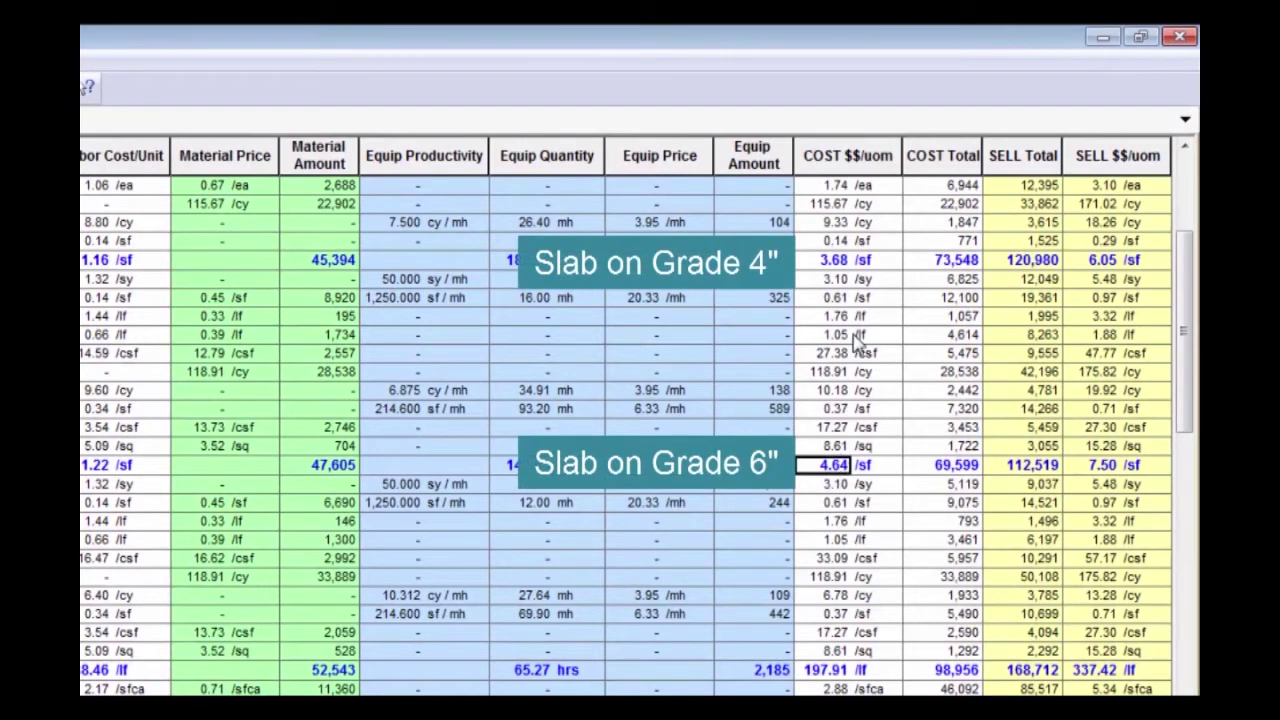
click(836, 264)
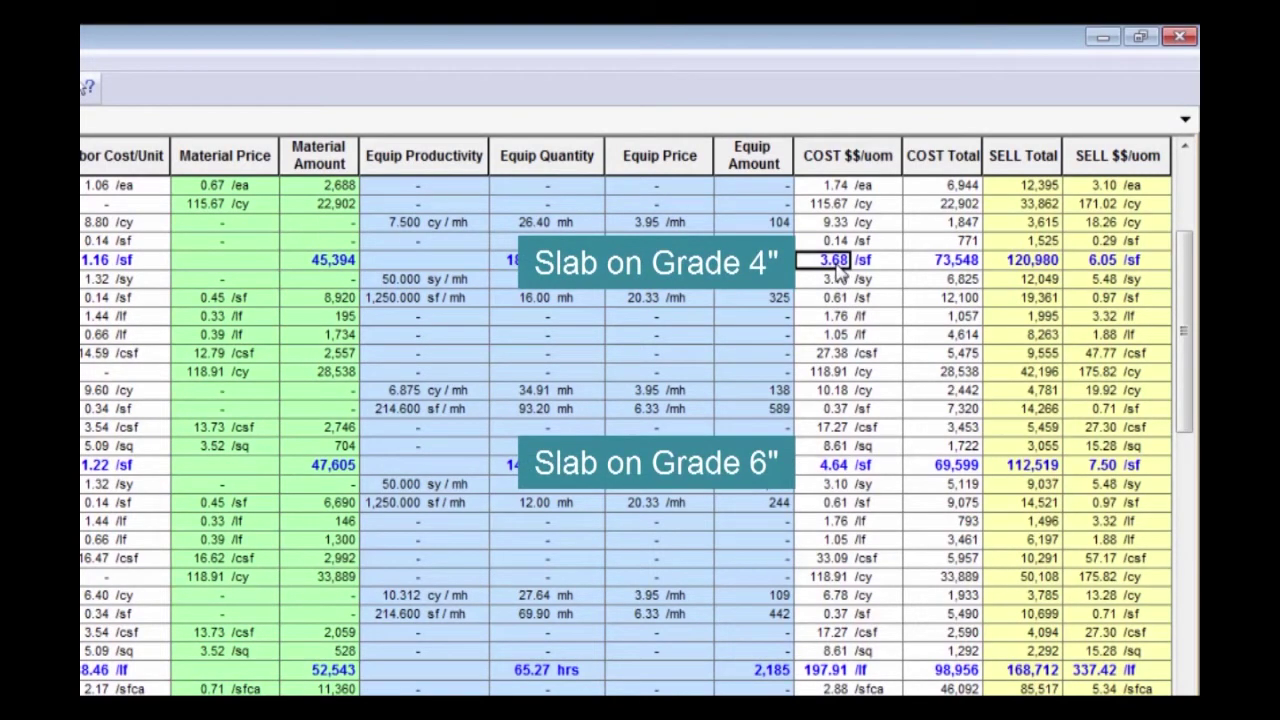
click(835, 470)
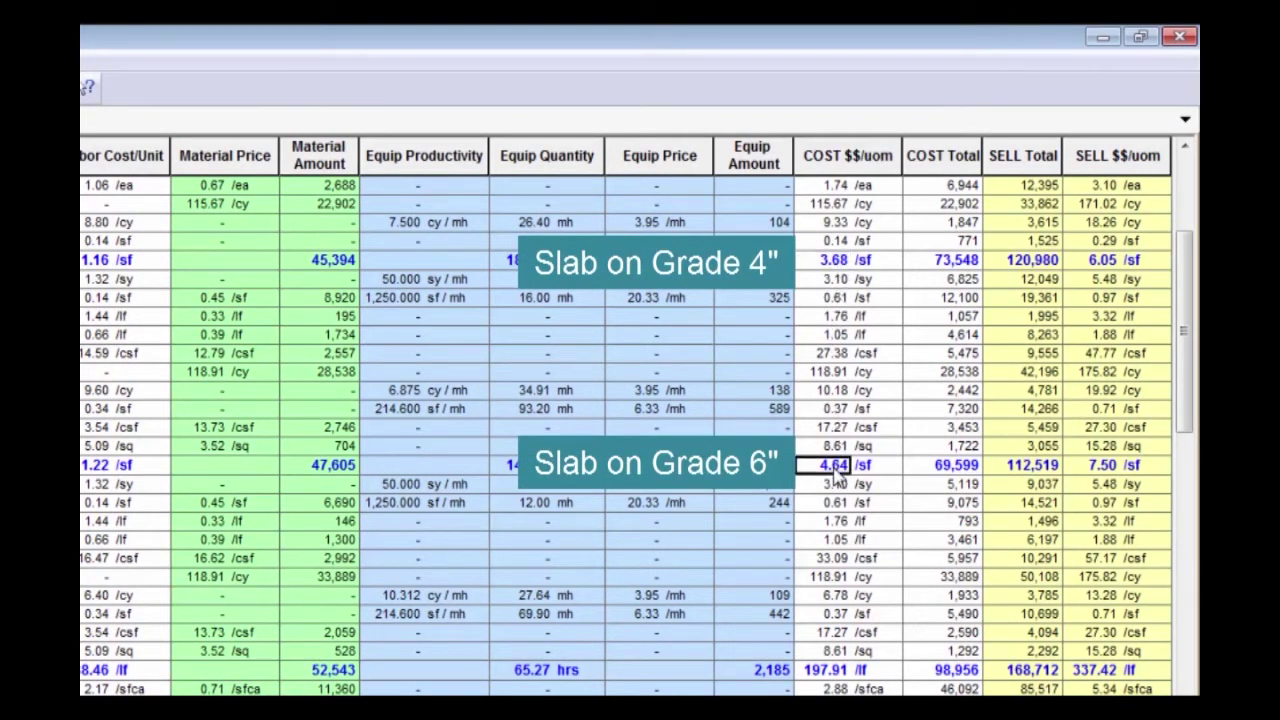
click(1103, 261)
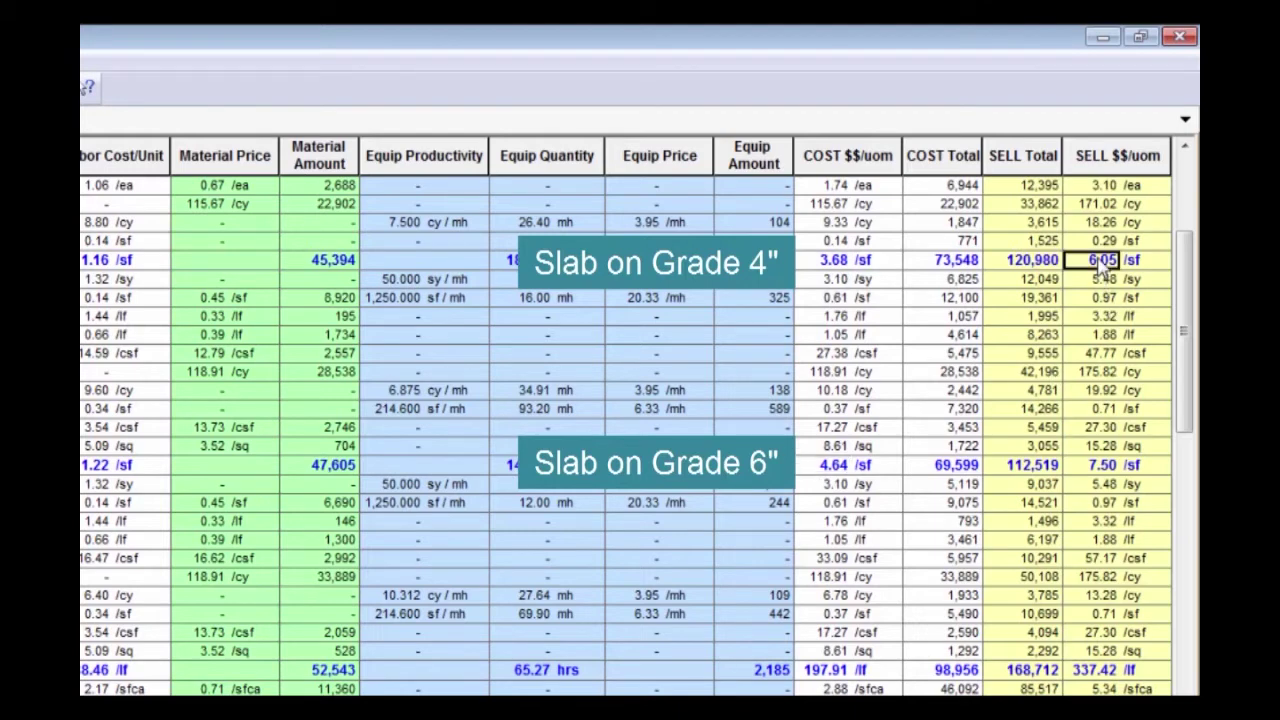
click(1095, 466)
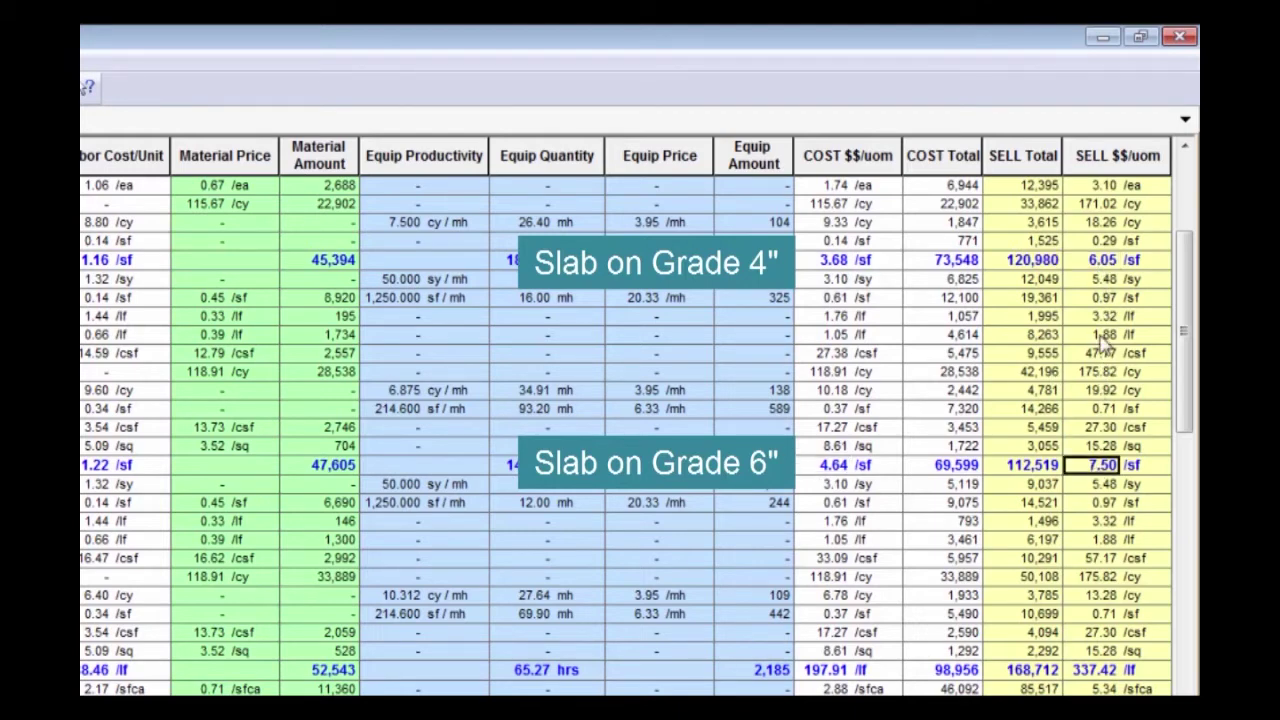
click(1090, 157)
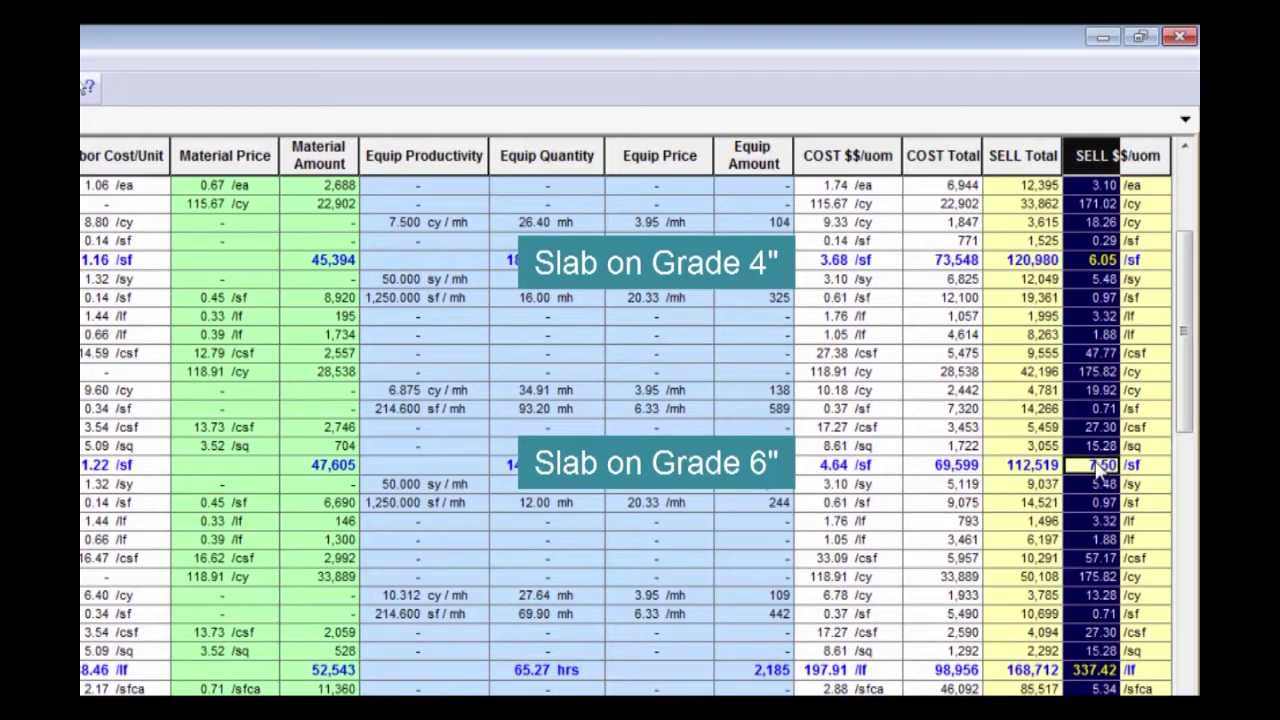
click(1100, 467)
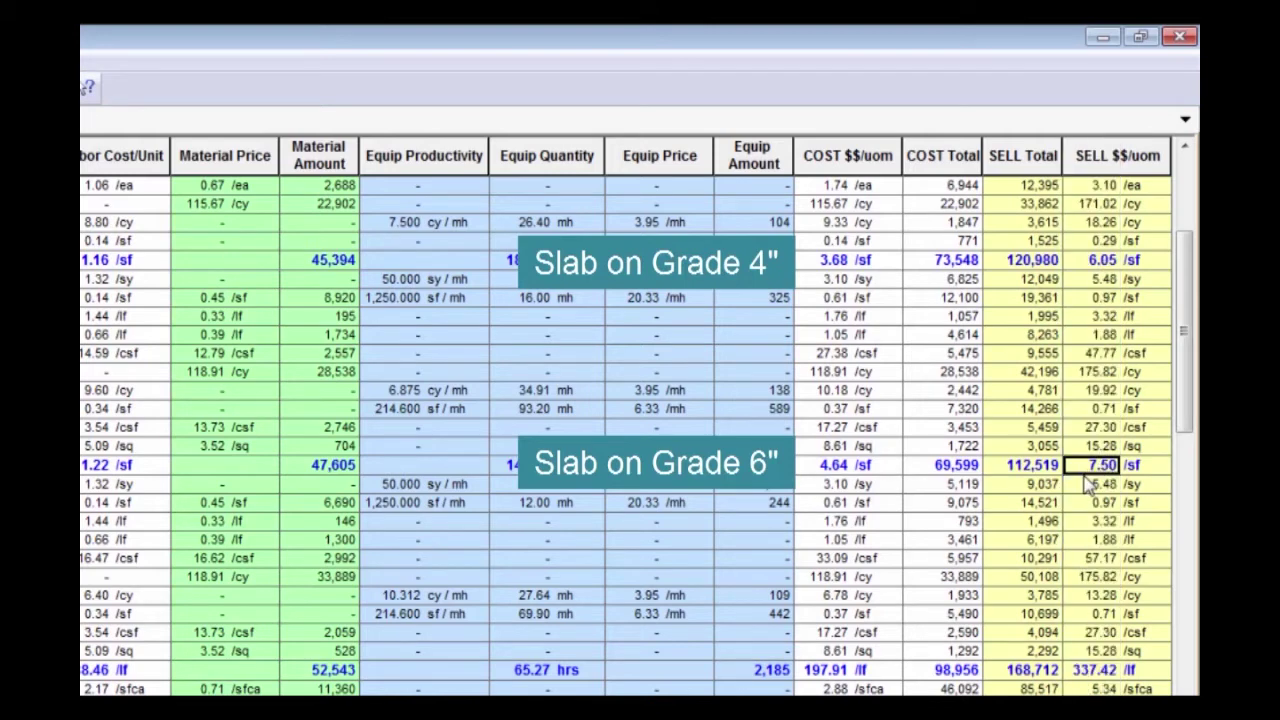
click(1030, 465)
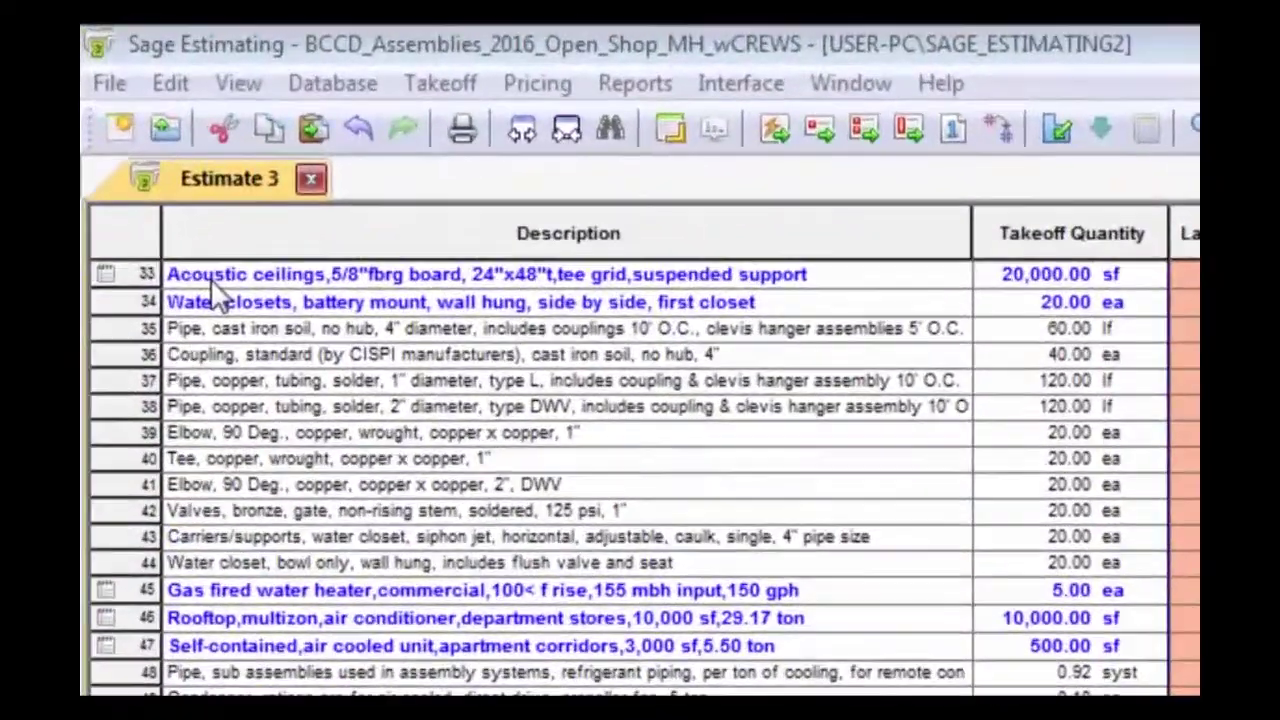
Examine the plumbing, HVAC, sprinkler, electrical and site assemblies in Estimate 3, from water closets to the manhole/catch basin
click(213, 312)
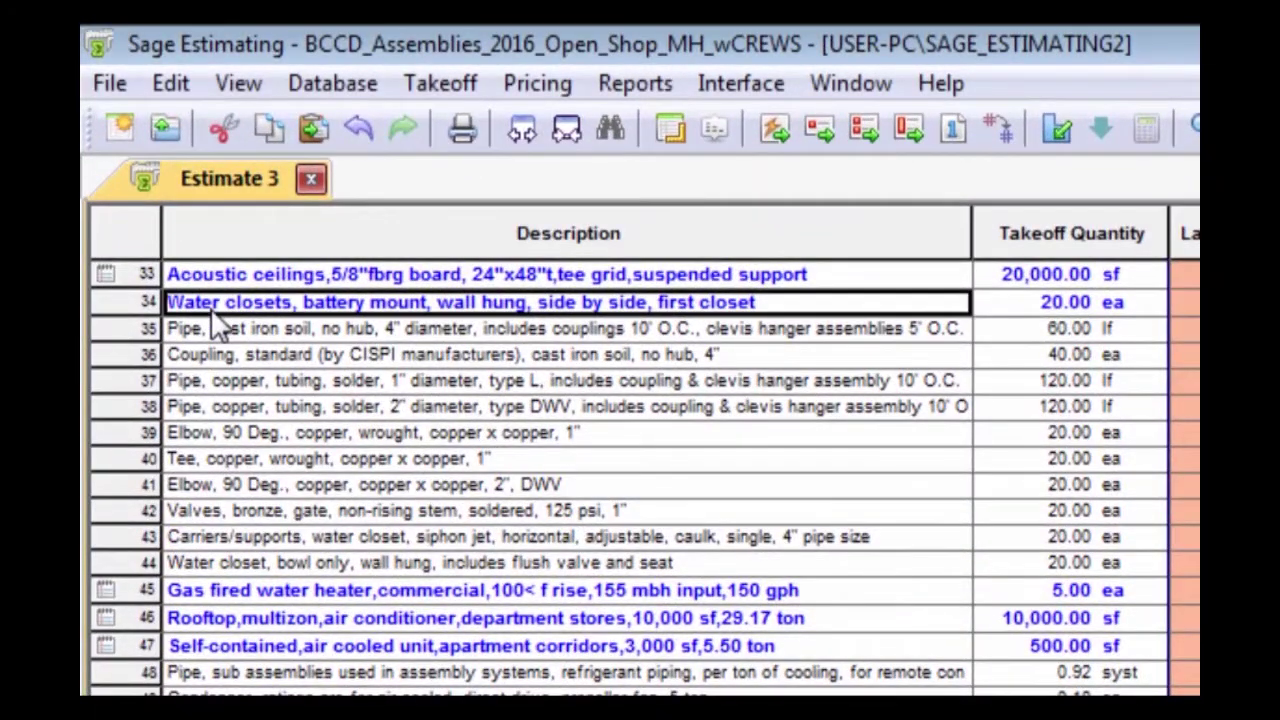
click(441, 646)
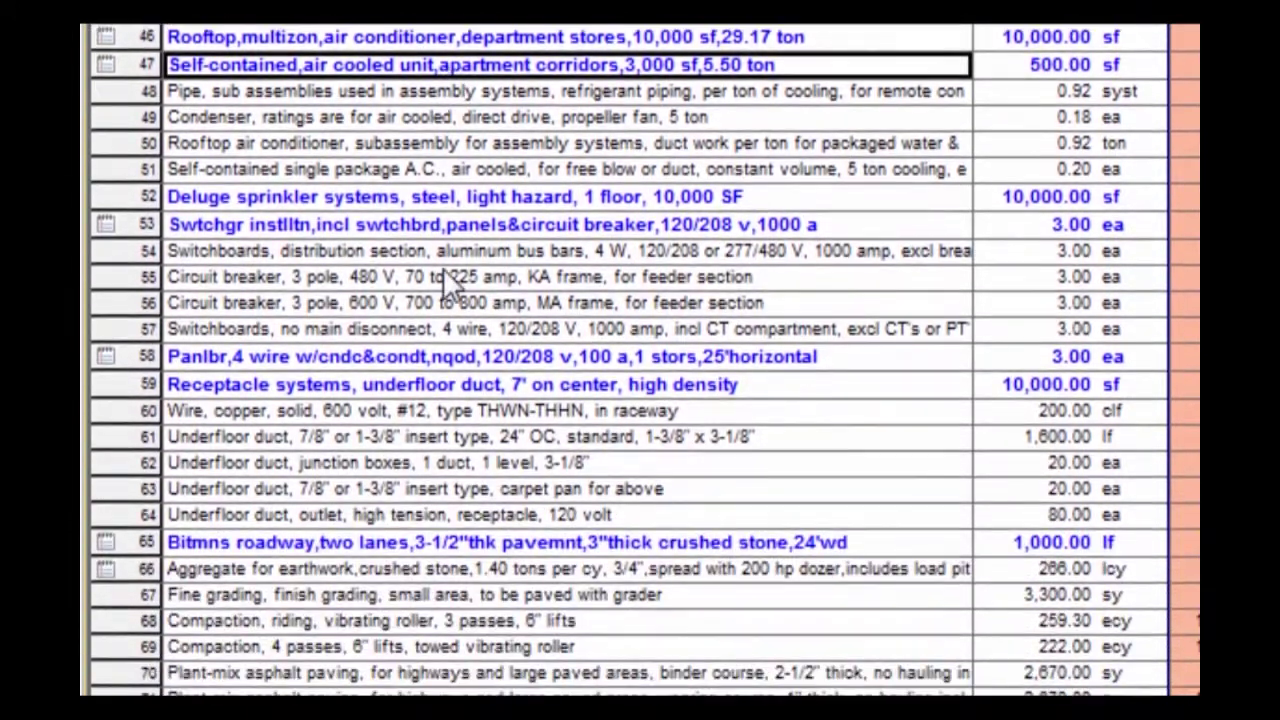
click(246, 387)
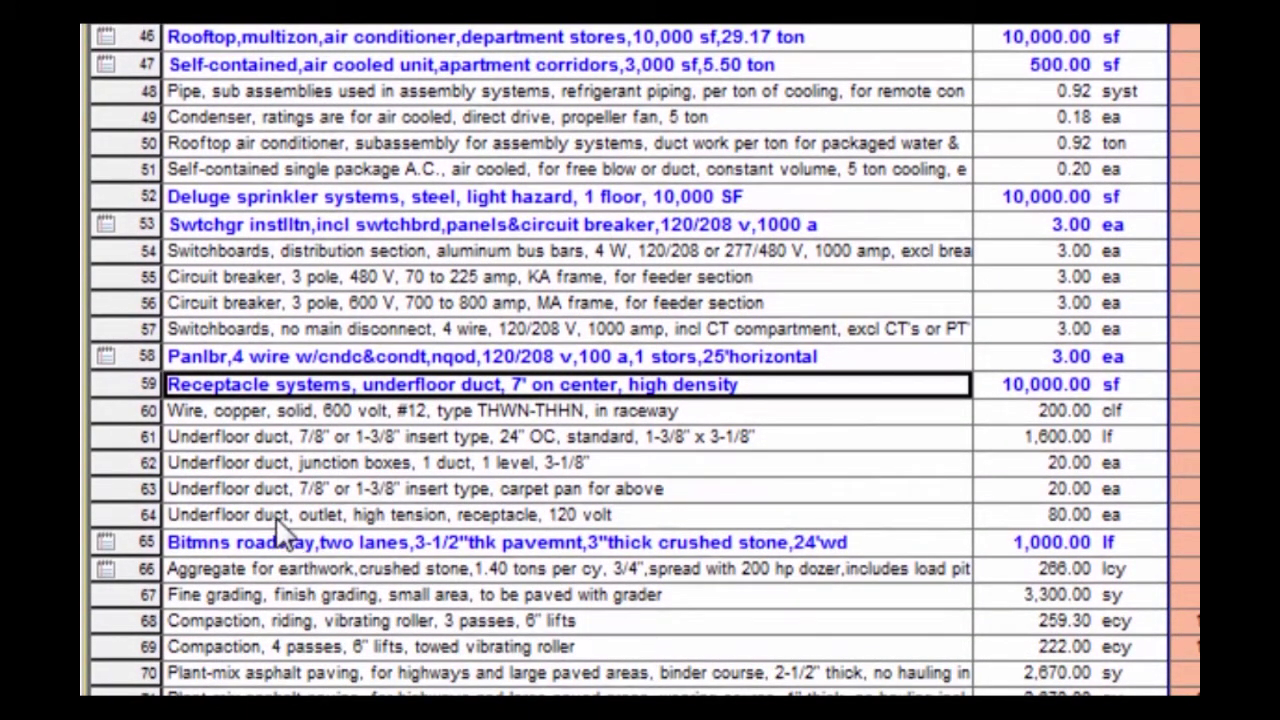
click(268, 543)
scroll(277, 644, down, 6)
click(277, 334)
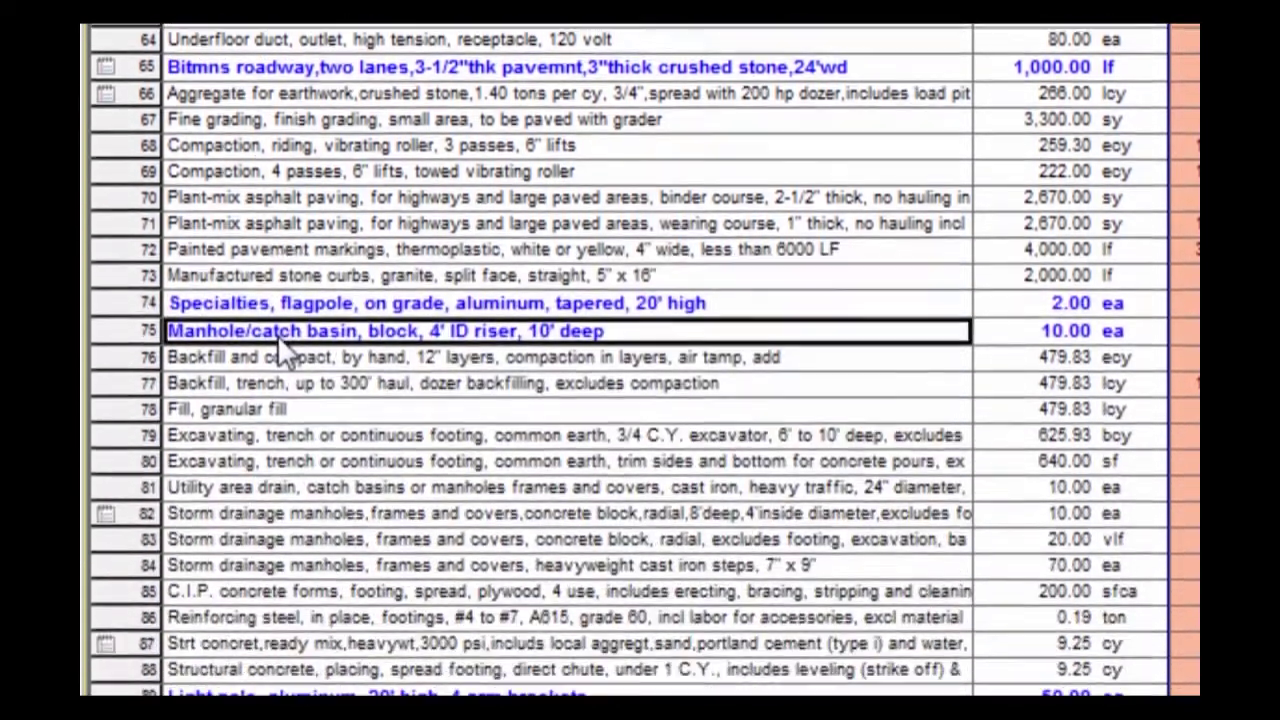
scroll(277, 334, down, 2)
scroll(400, 366, up, 5)
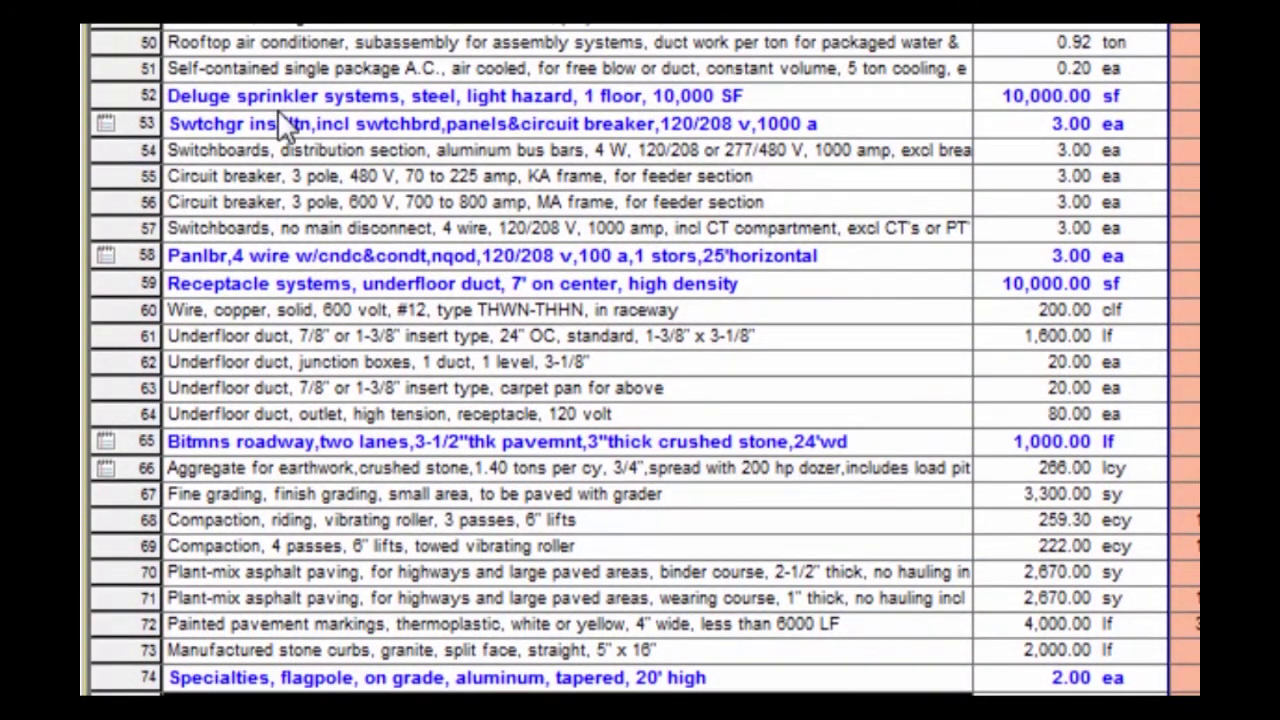
double_click(250, 95)
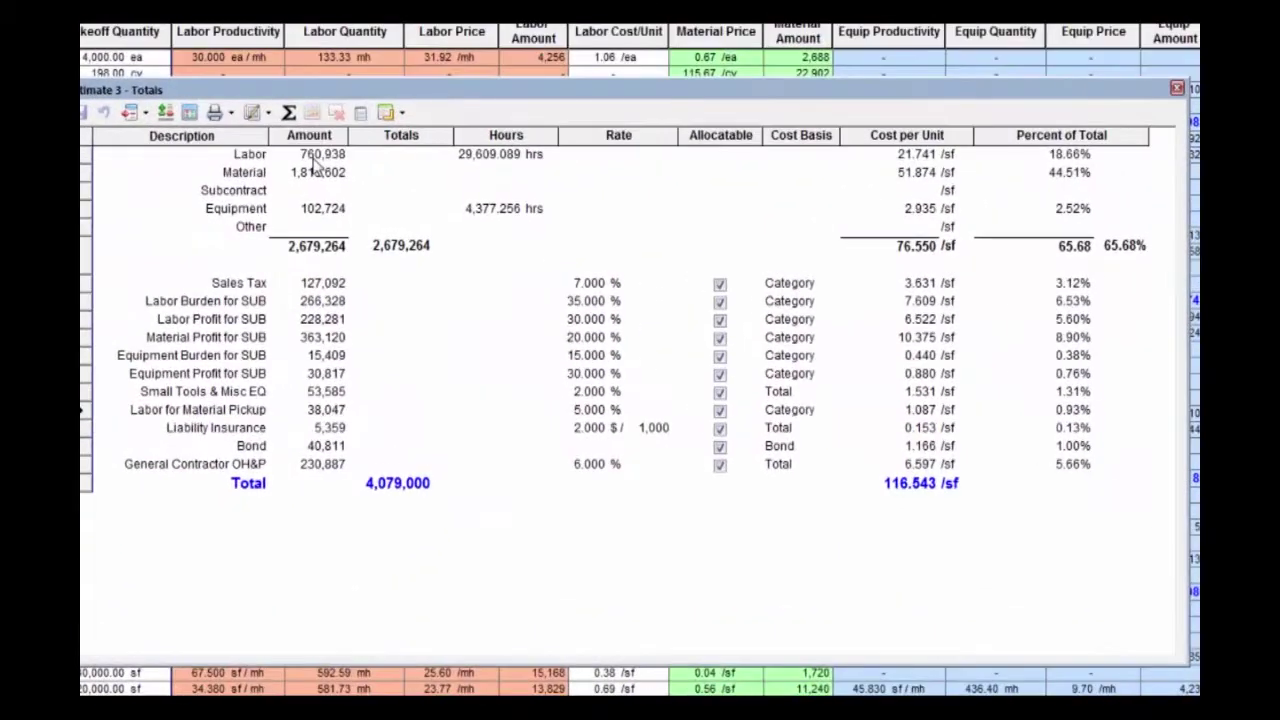
Review the labor, material and equipment amounts and their subtotal in Estimate 3's totals
click(376, 185)
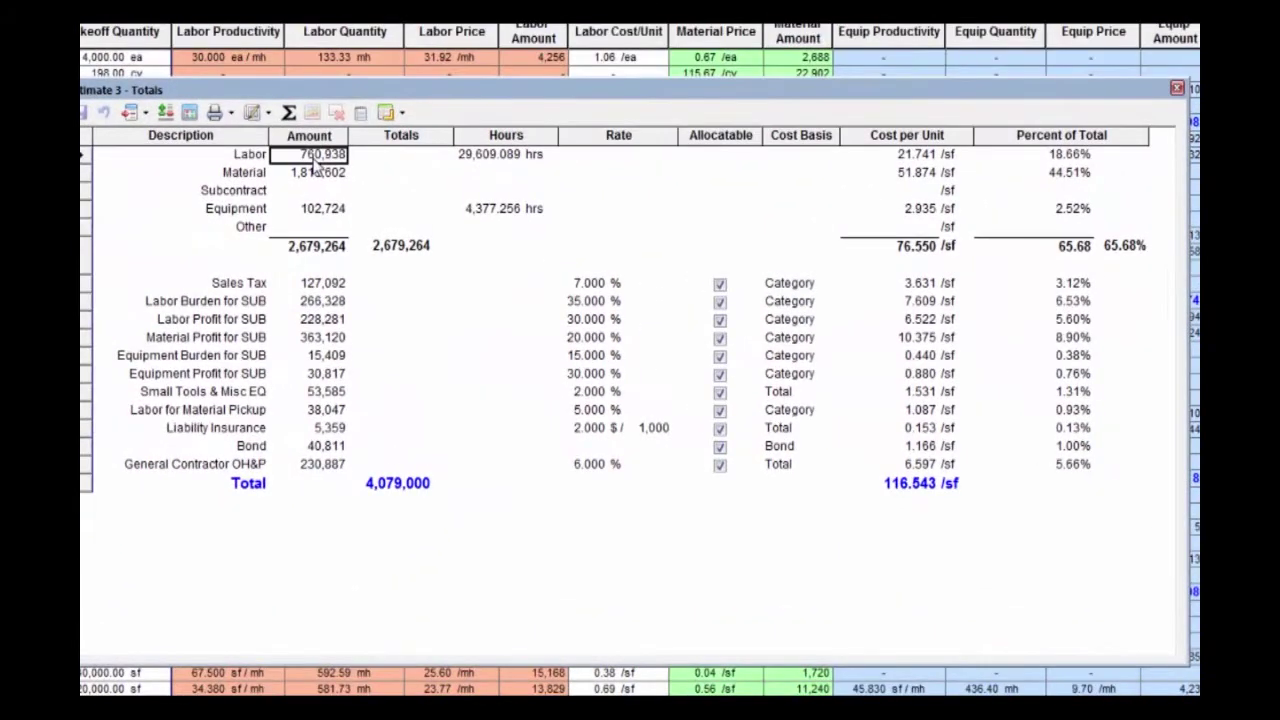
click(318, 177)
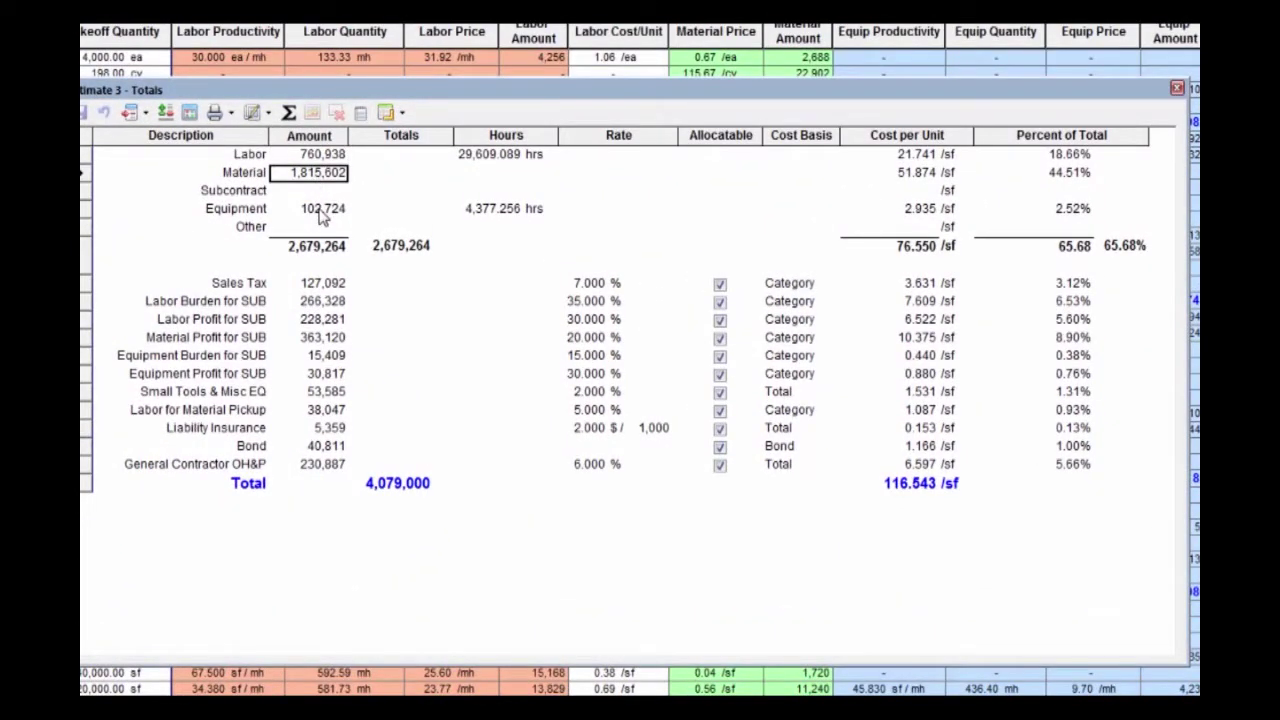
click(321, 212)
click(320, 251)
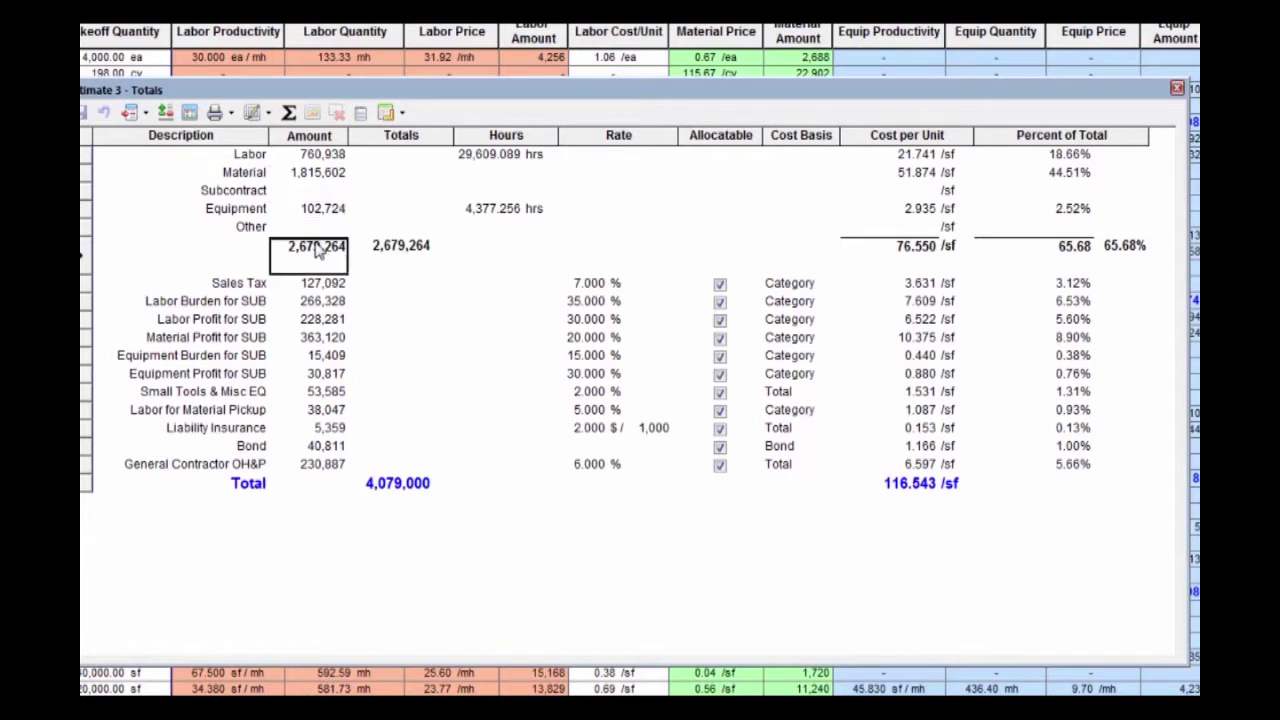
Set the Sales Tax rate to 8% in Estimate 3's totals
click(590, 285)
text(8)
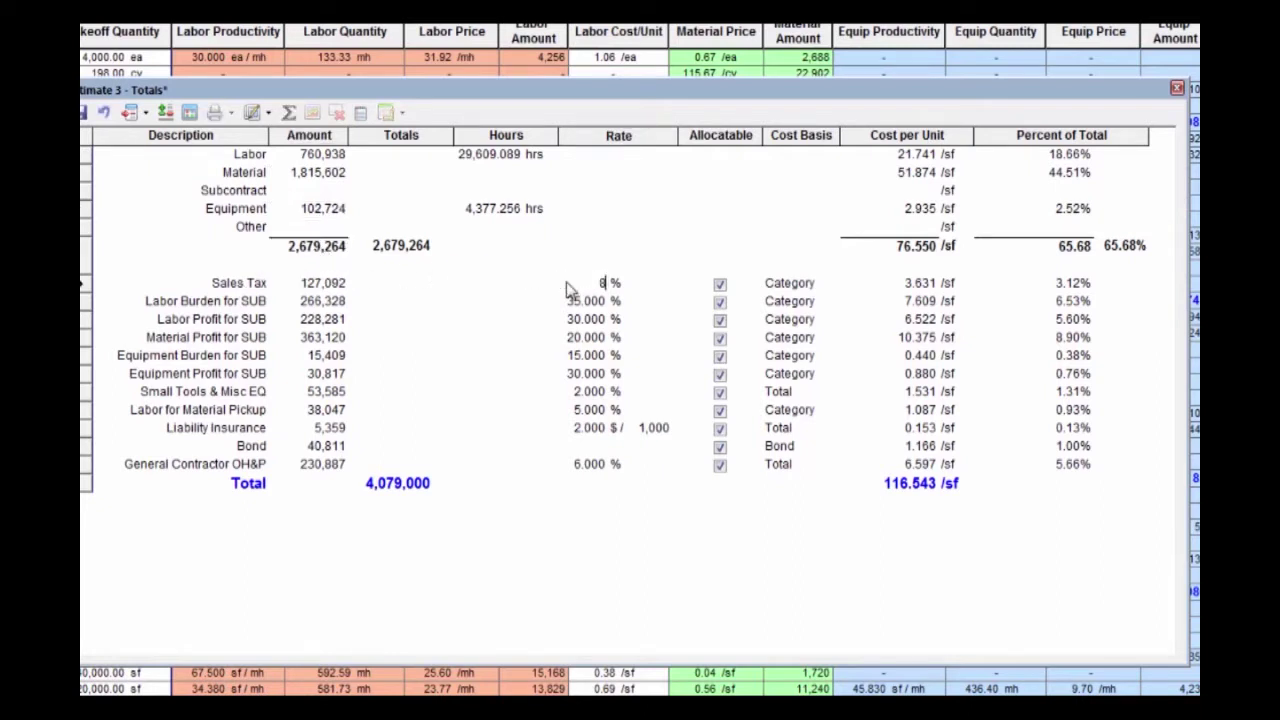
key(Tab)
Check the amounts and rates of the Labor Burden, Labor Profit and Material Profit for SUB add-ons
click(310, 310)
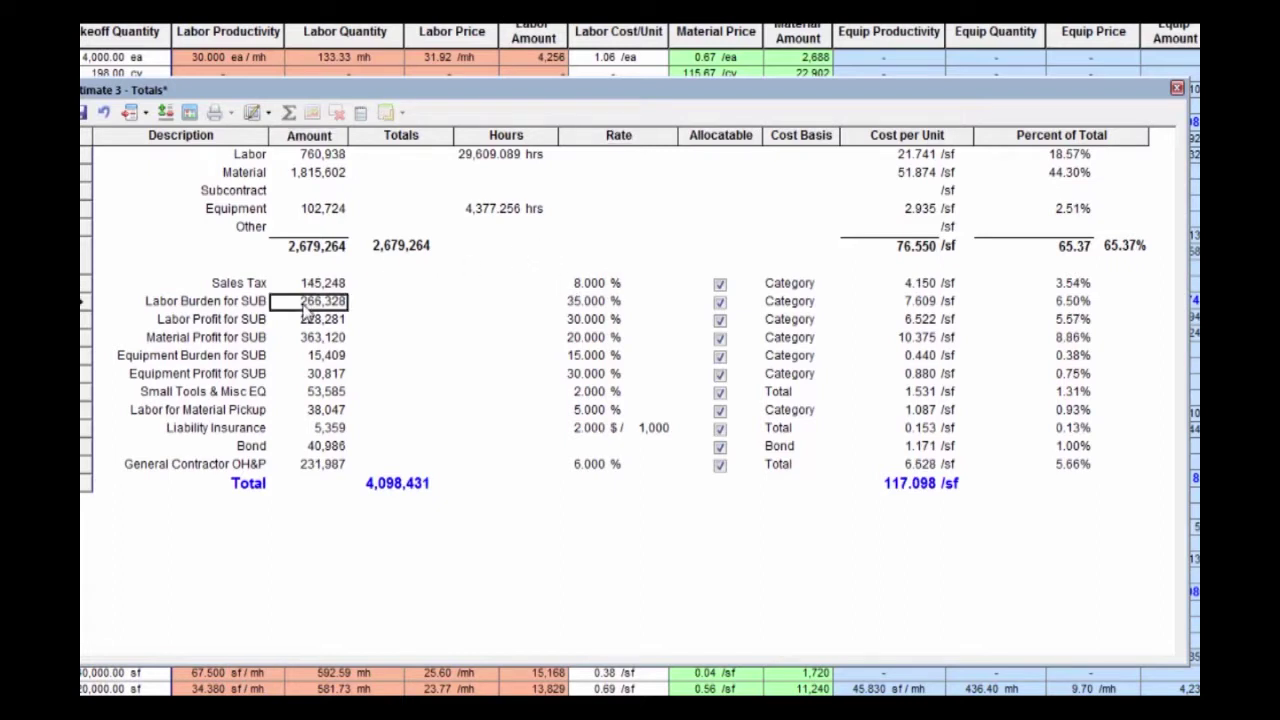
click(578, 304)
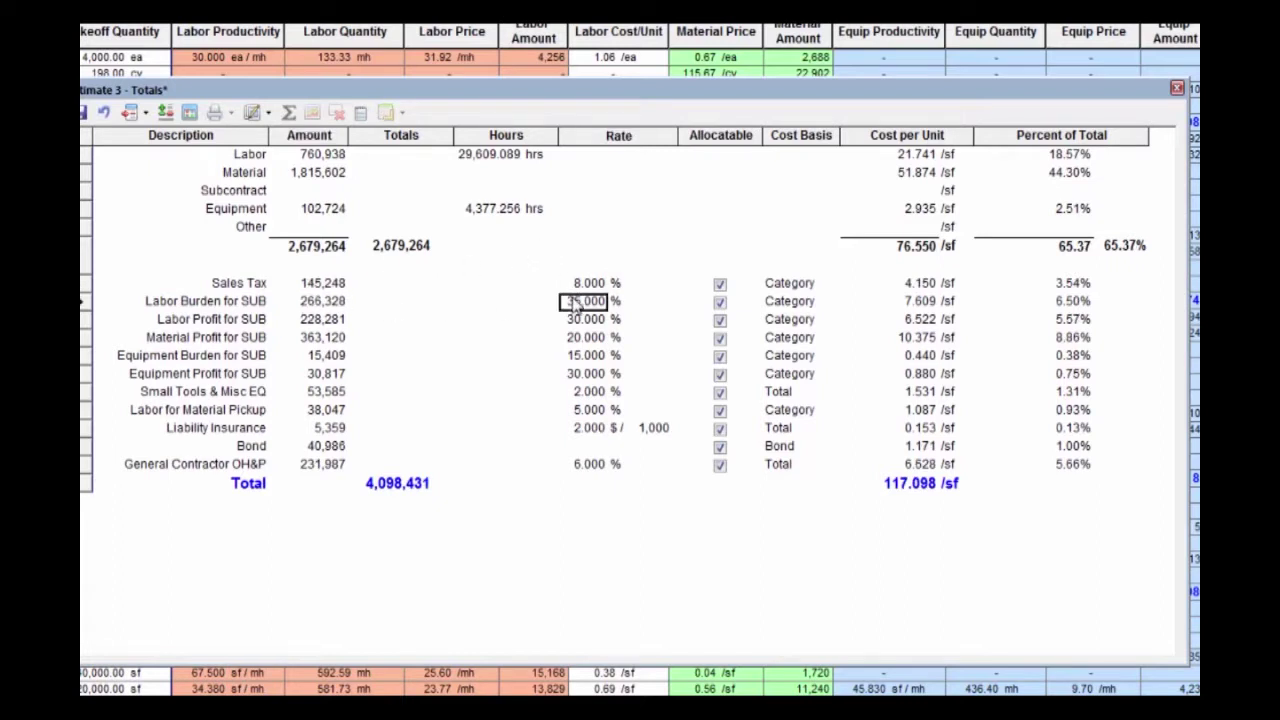
click(335, 321)
click(580, 320)
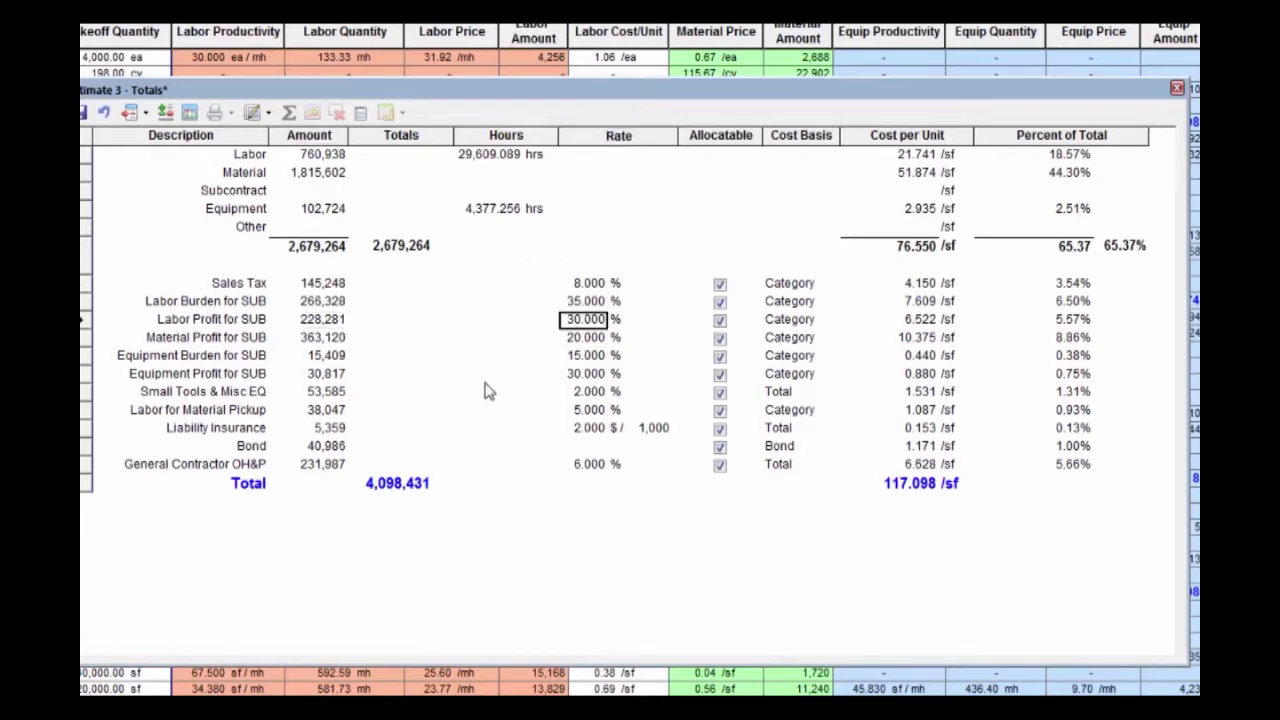
click(322, 340)
click(572, 341)
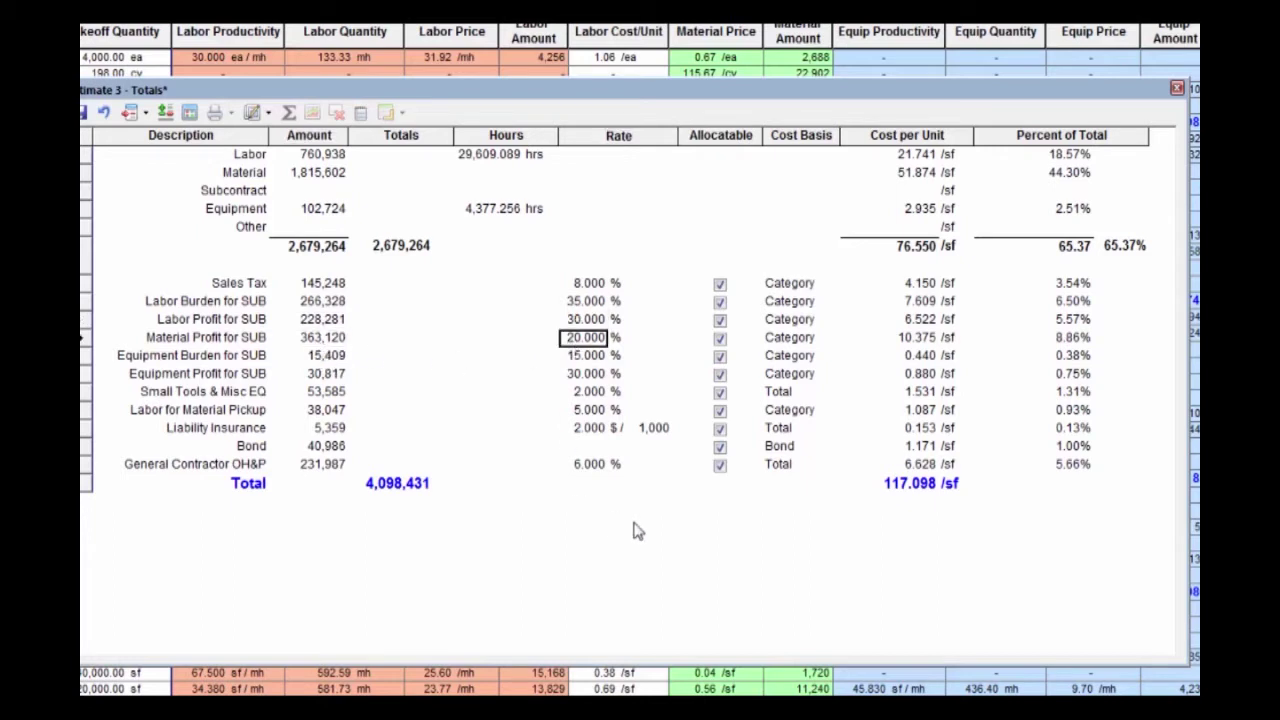
Set the Material Profit for SUB rate to 22% and override its amount with 405,000 in Estimate 3's totals
text(22)
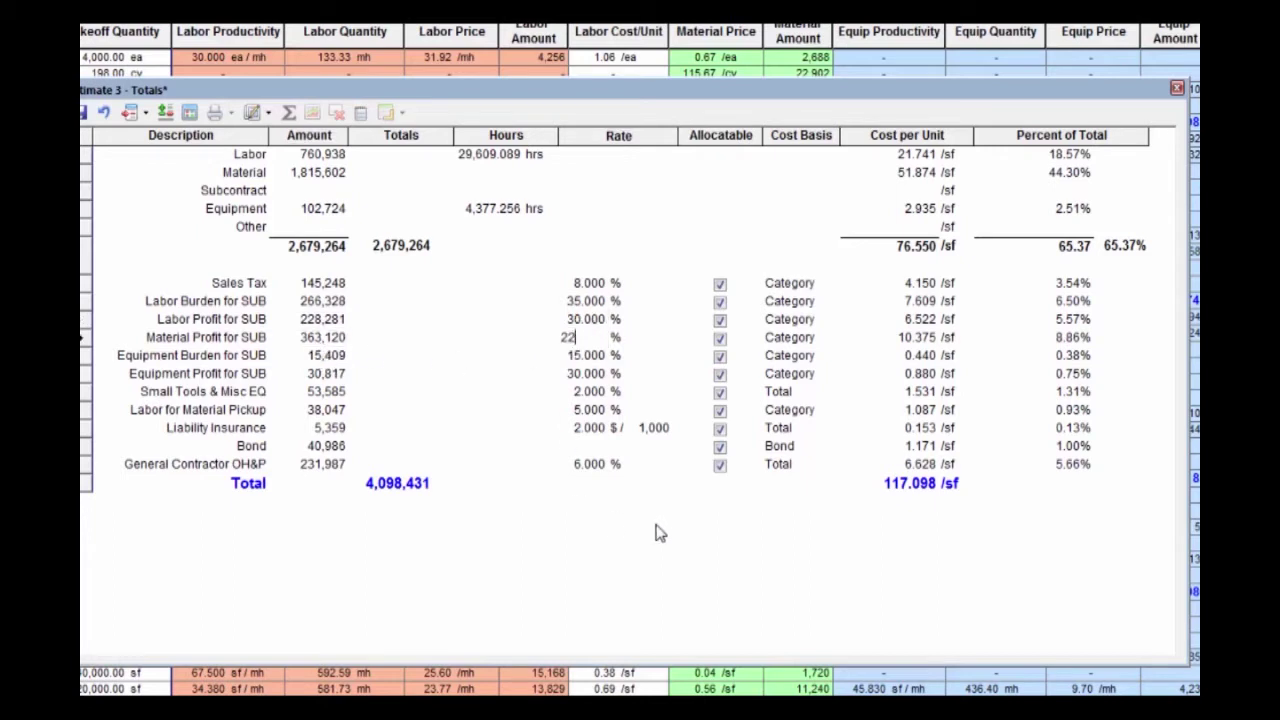
key(Tab)
click(322, 341)
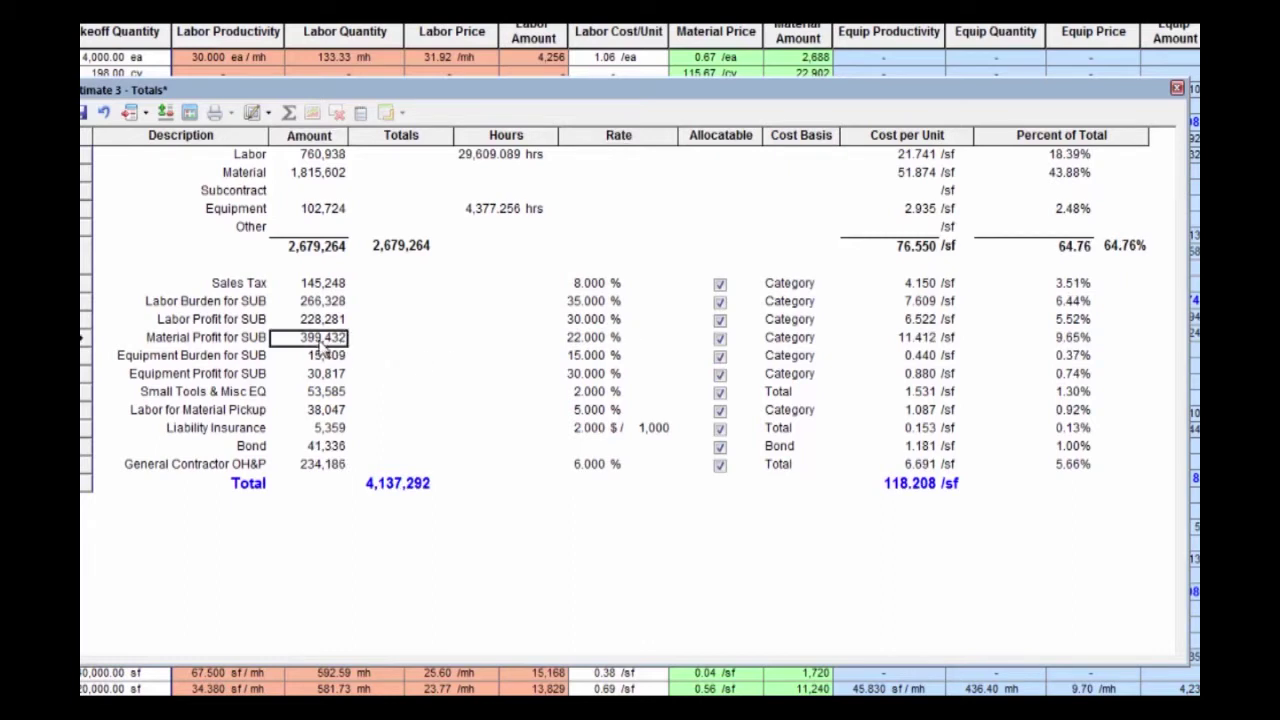
text(405)
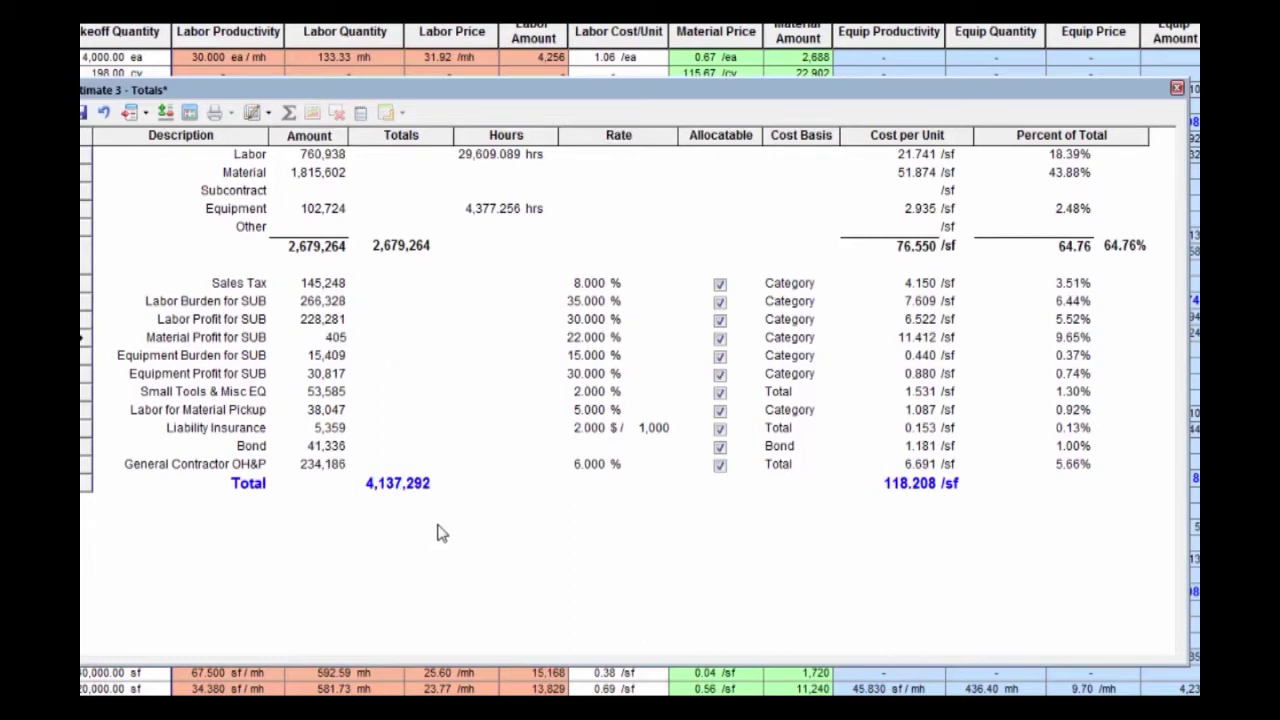
text(000)
key(Tab)
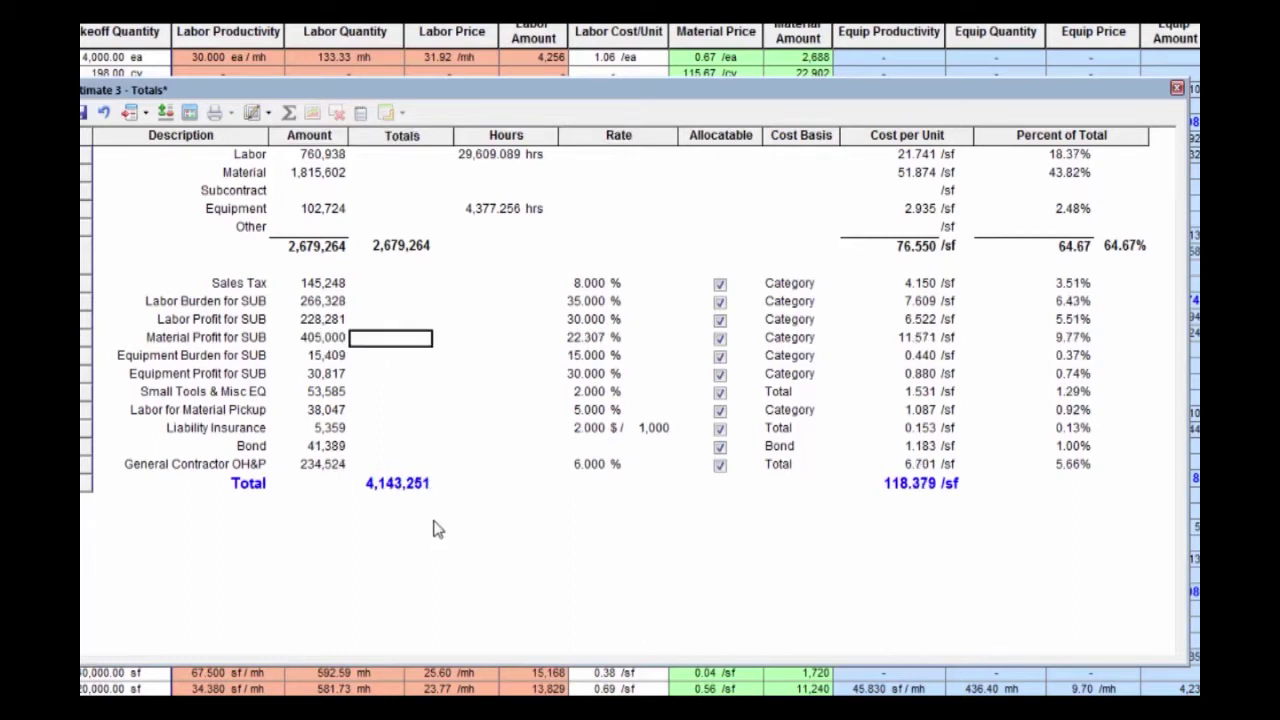
Restore the Material Profit for SUB rate to 20%
click(322, 341)
click(585, 340)
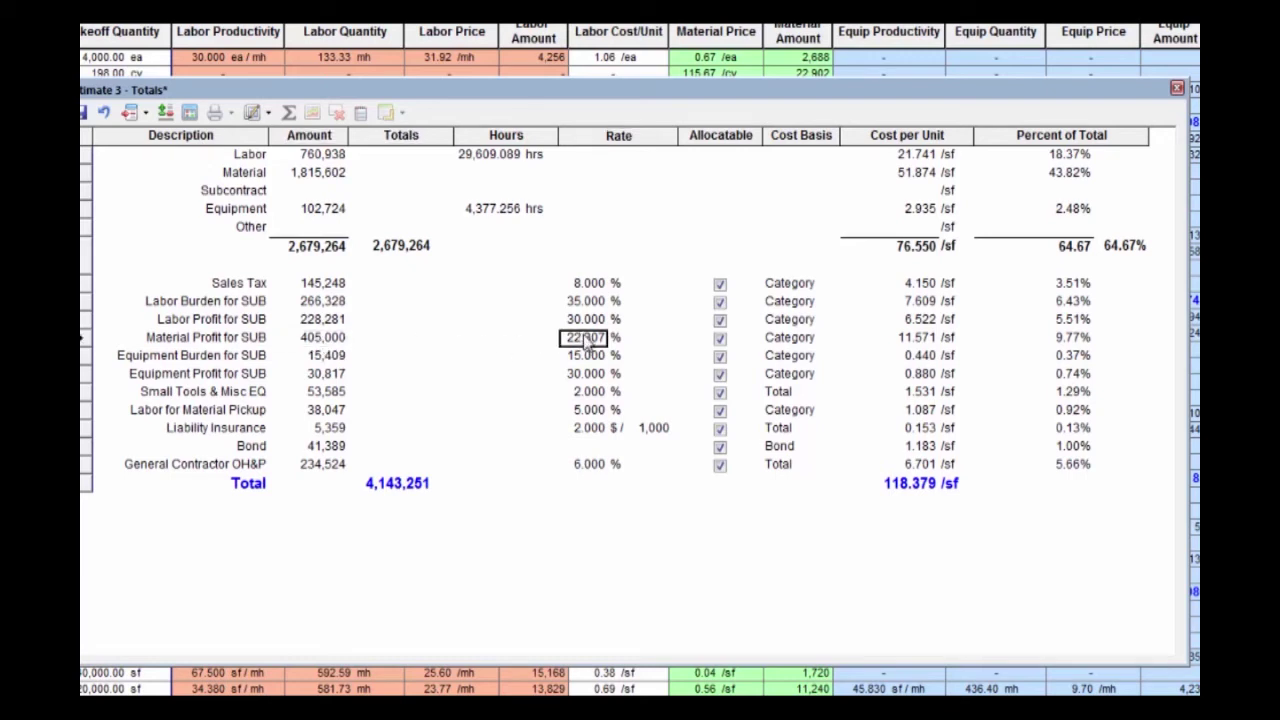
text(20)
key(Tab)
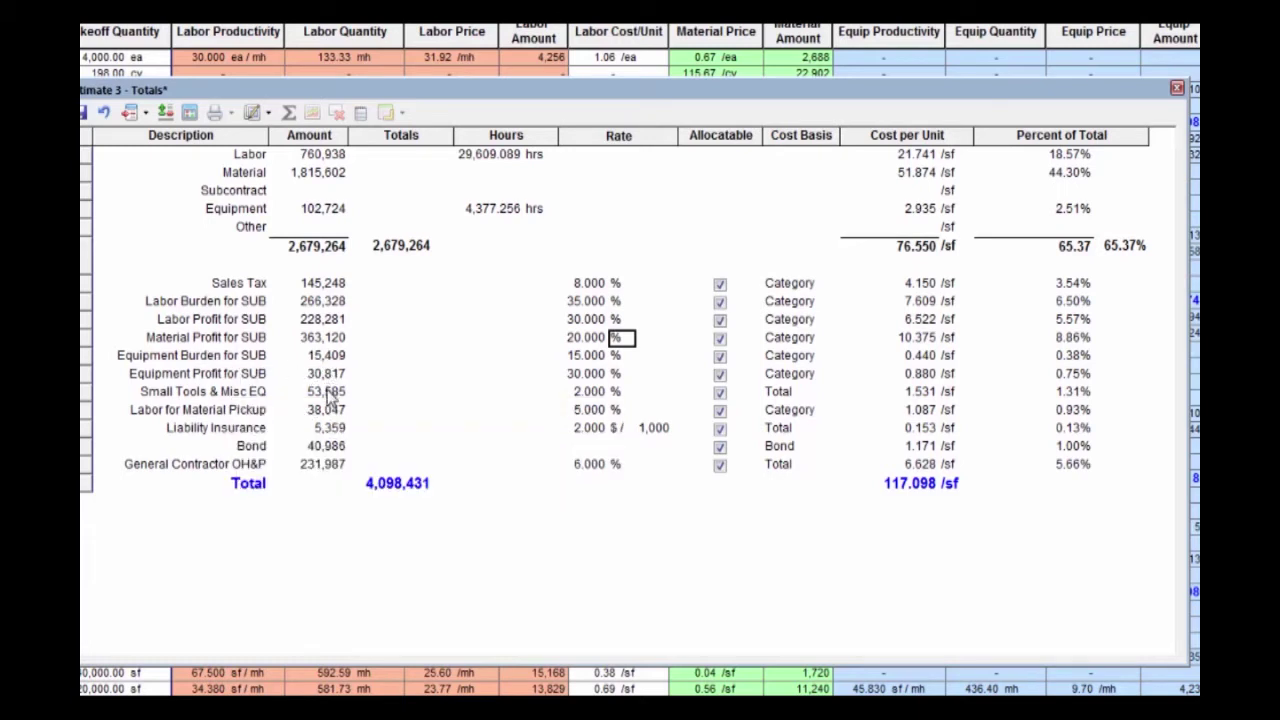
Set the Small Tools & Misc EQ rate to 1.5% and the Labor for Material Pickup rate to 2%
click(581, 393)
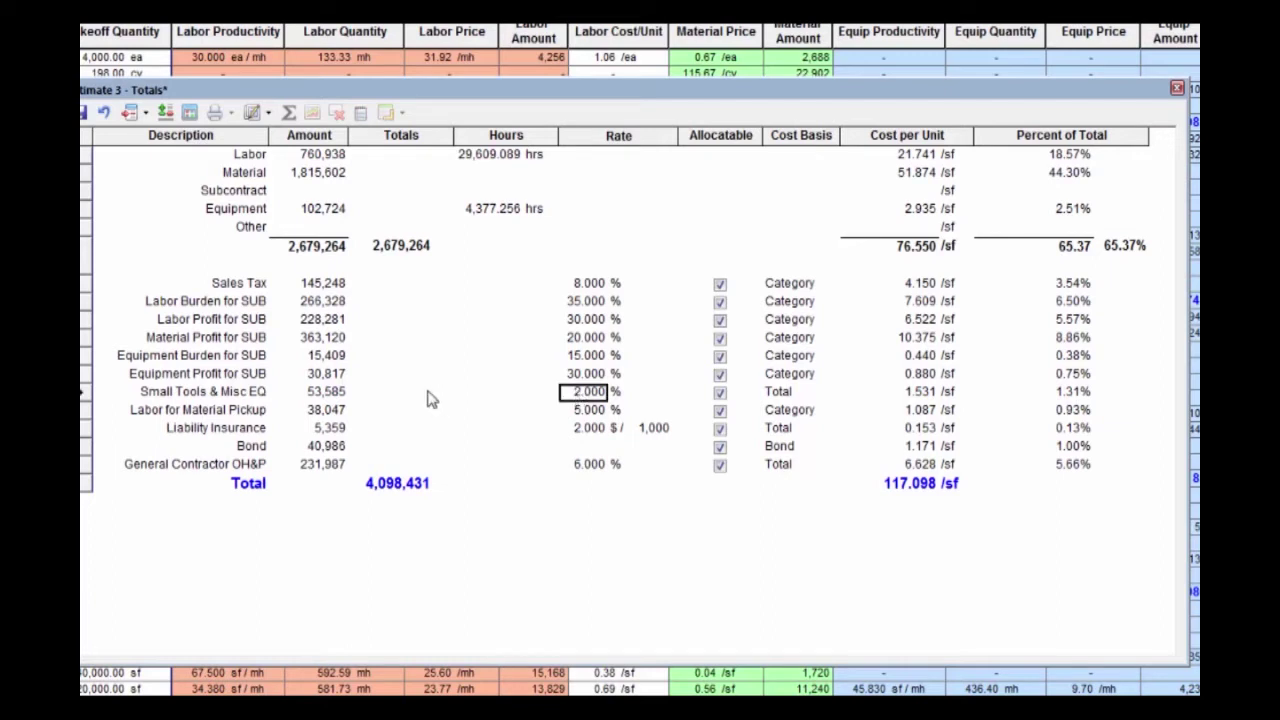
text(1.5)
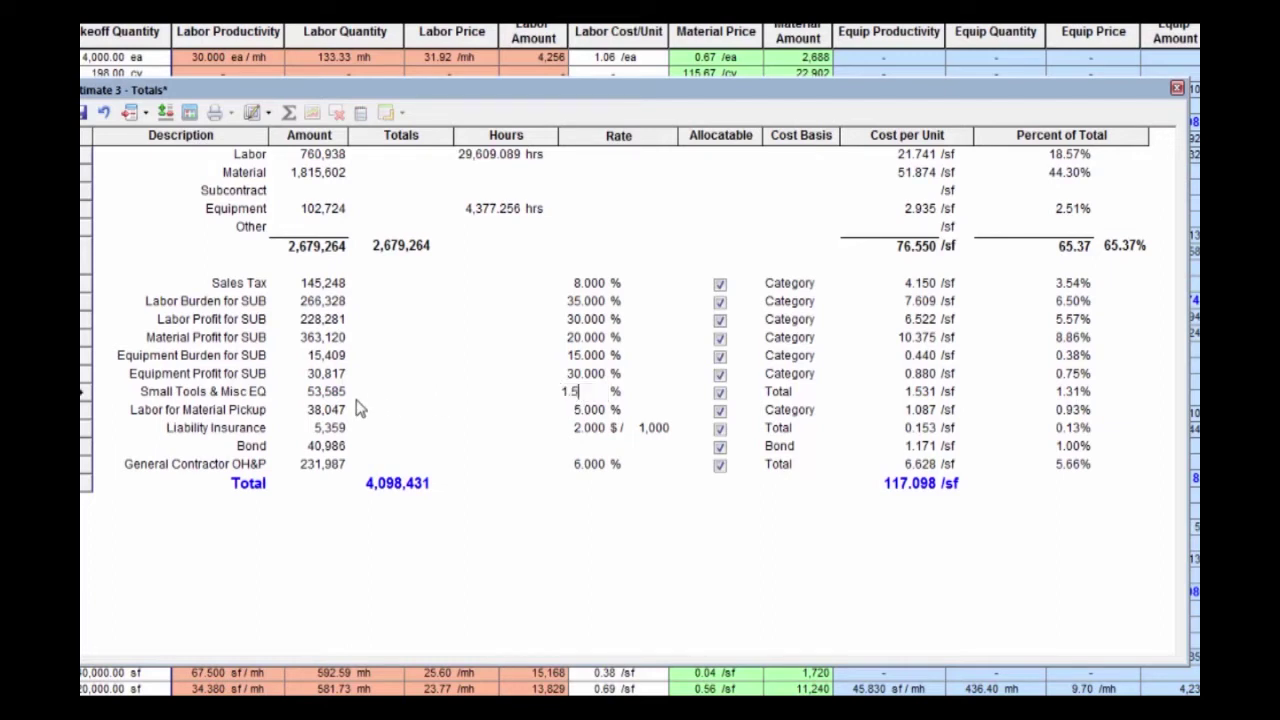
key(Tab)
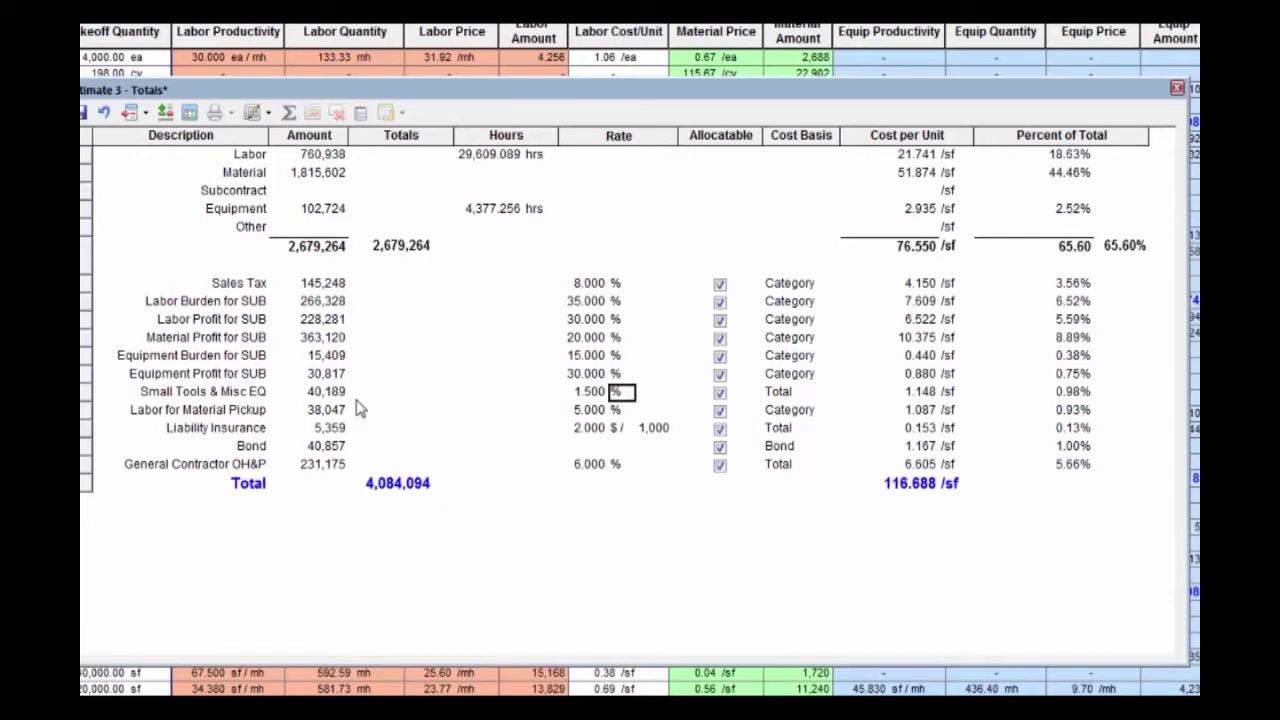
click(583, 414)
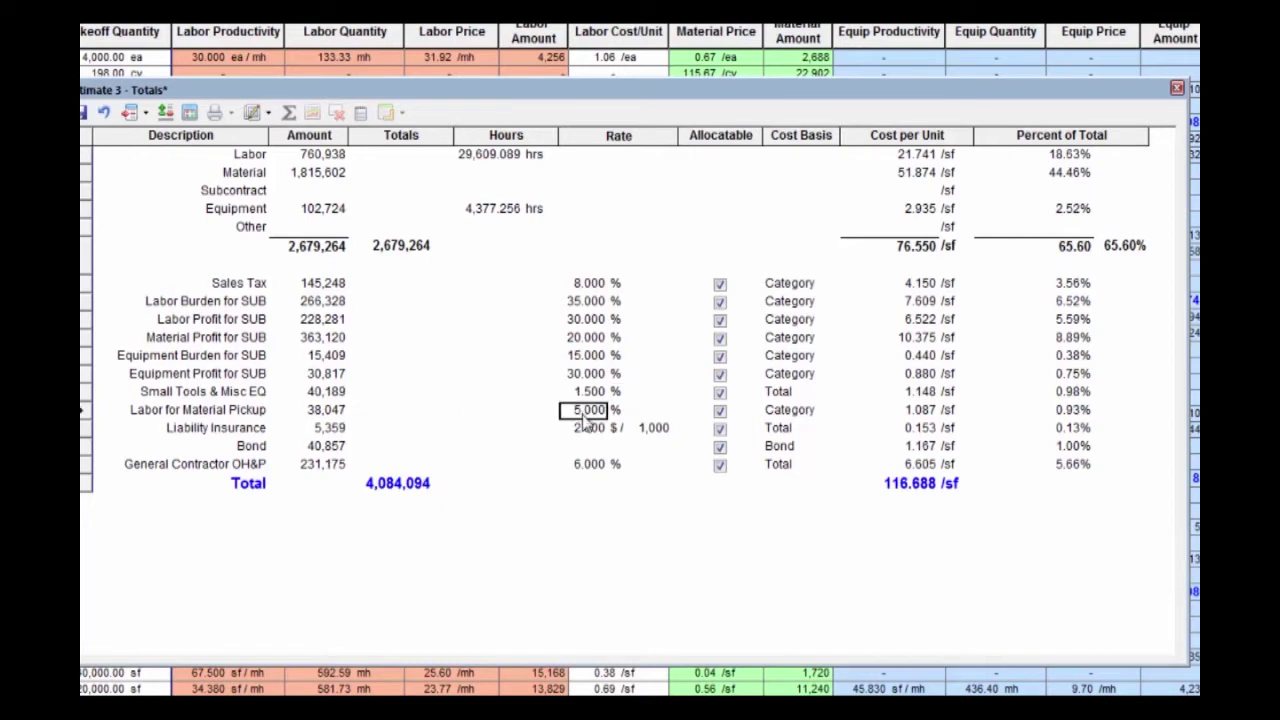
text(2)
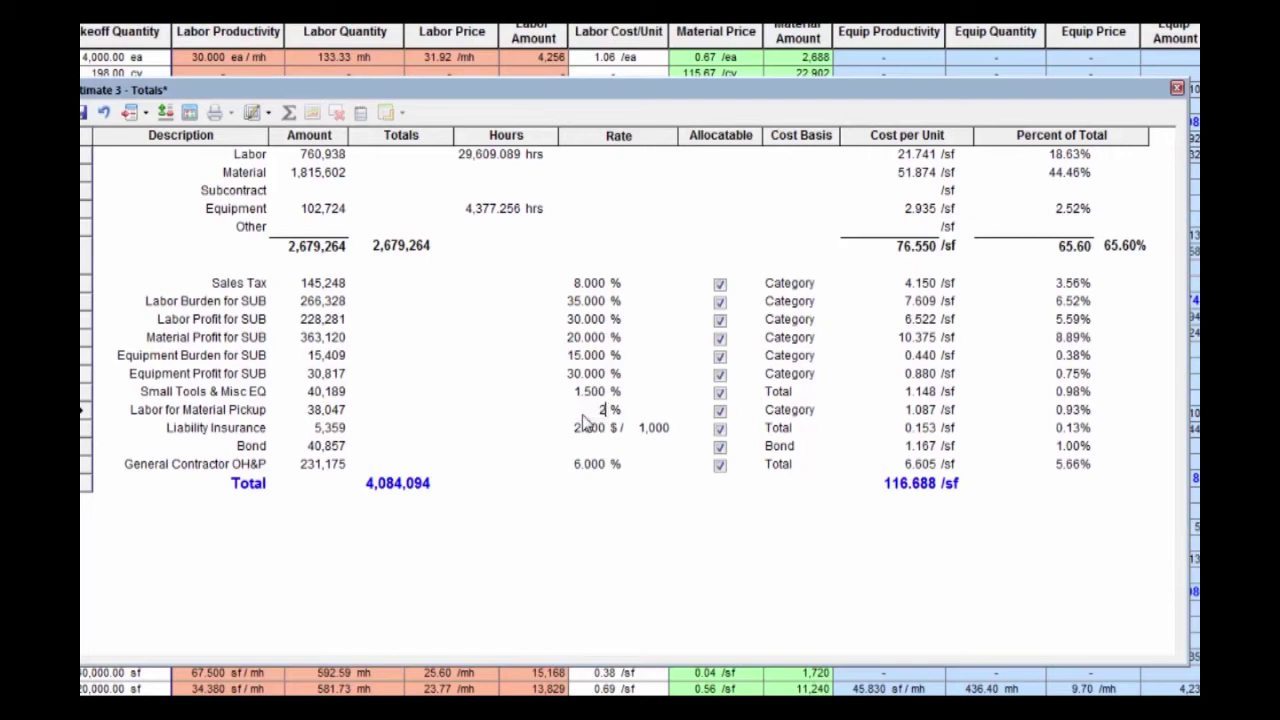
key(Tab)
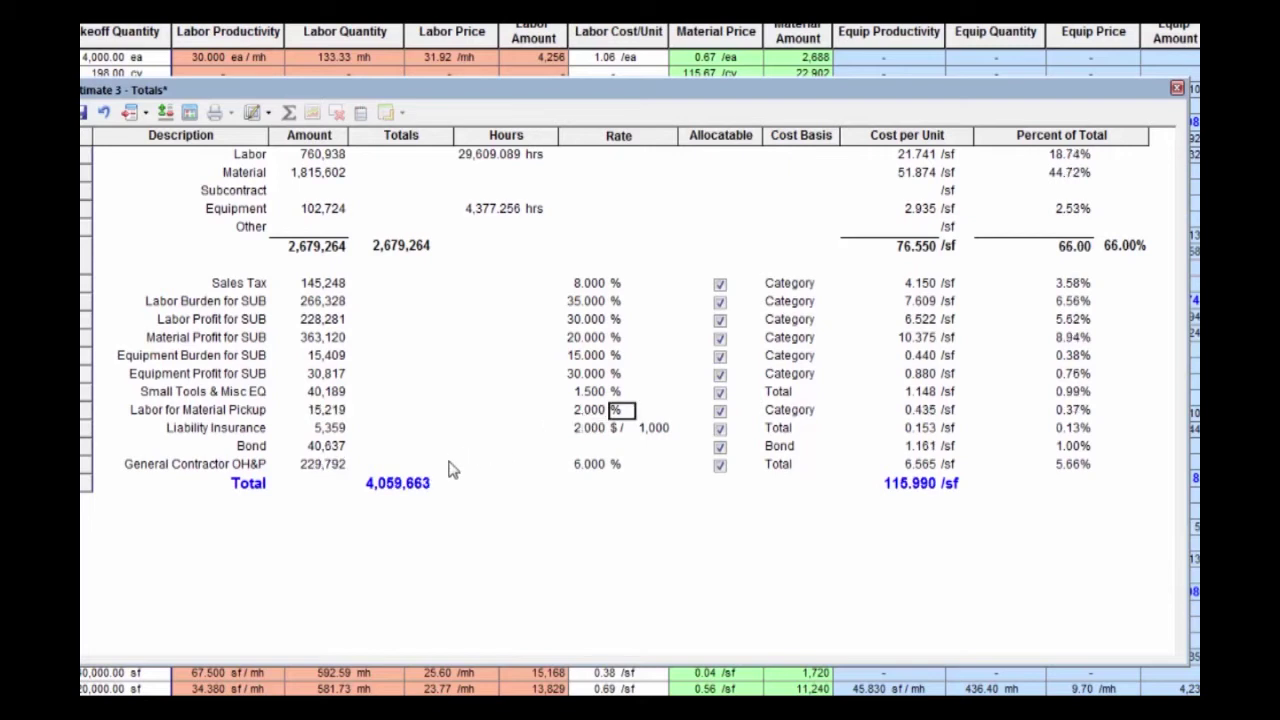
Set the General Contractor OH&P rate to 5% in Estimate 3's totals
click(572, 466)
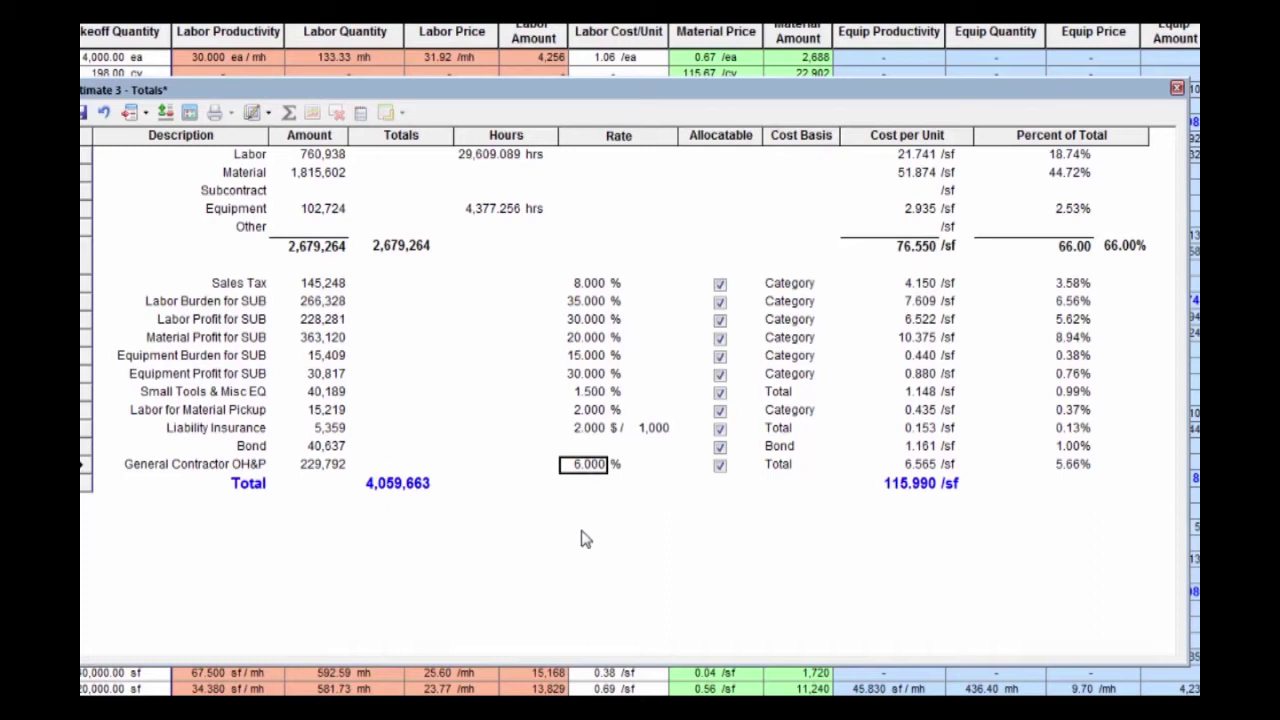
text(5)
key(Return)
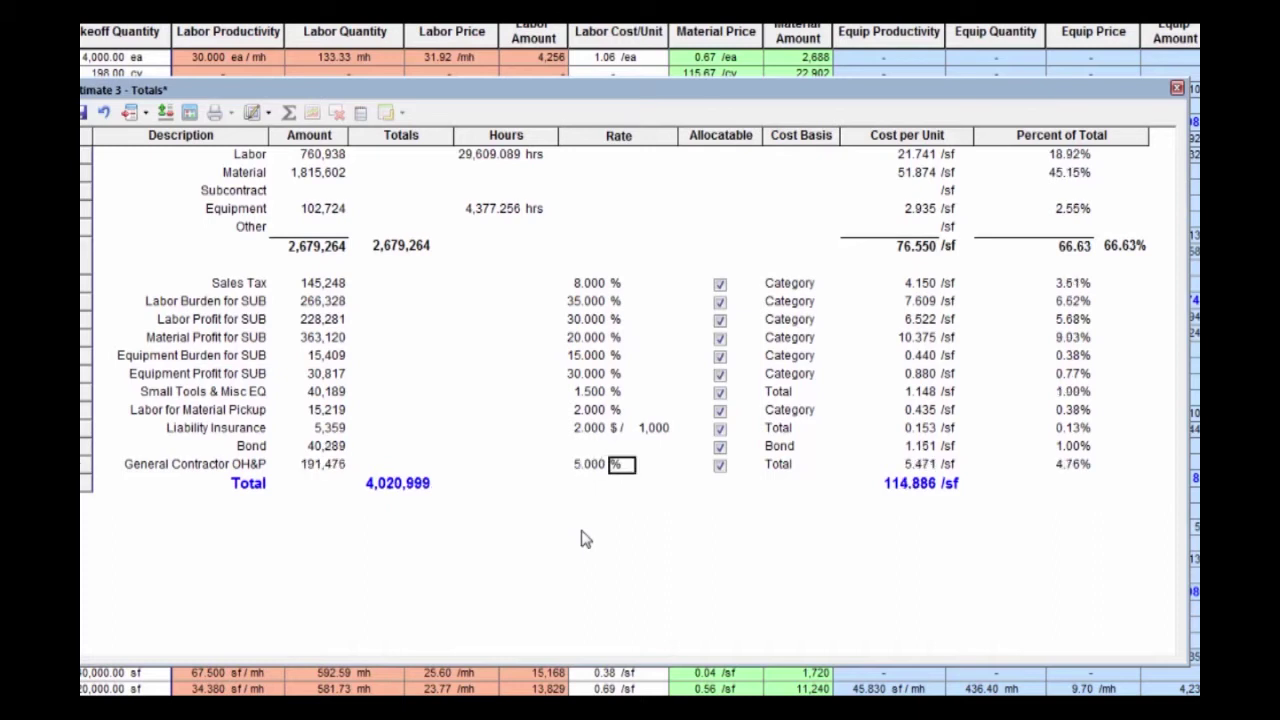
Check the estimate's grand total and the subtotal's cost per square foot
click(403, 489)
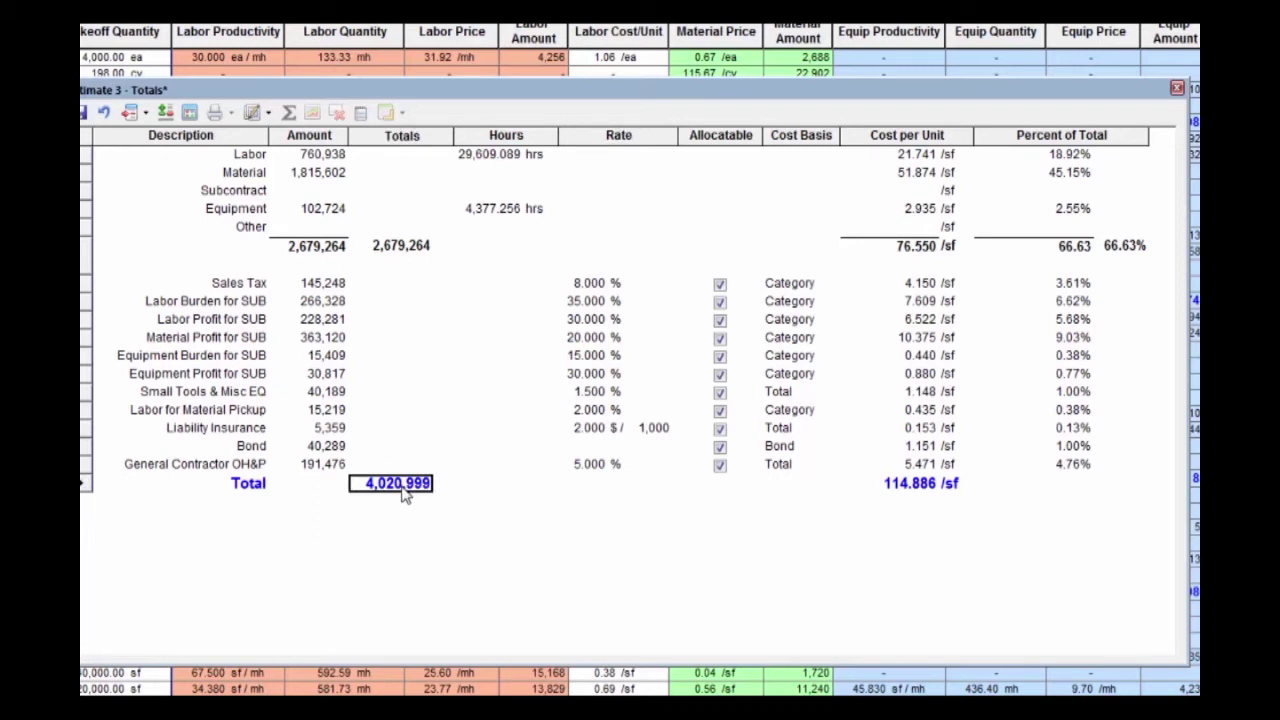
click(915, 258)
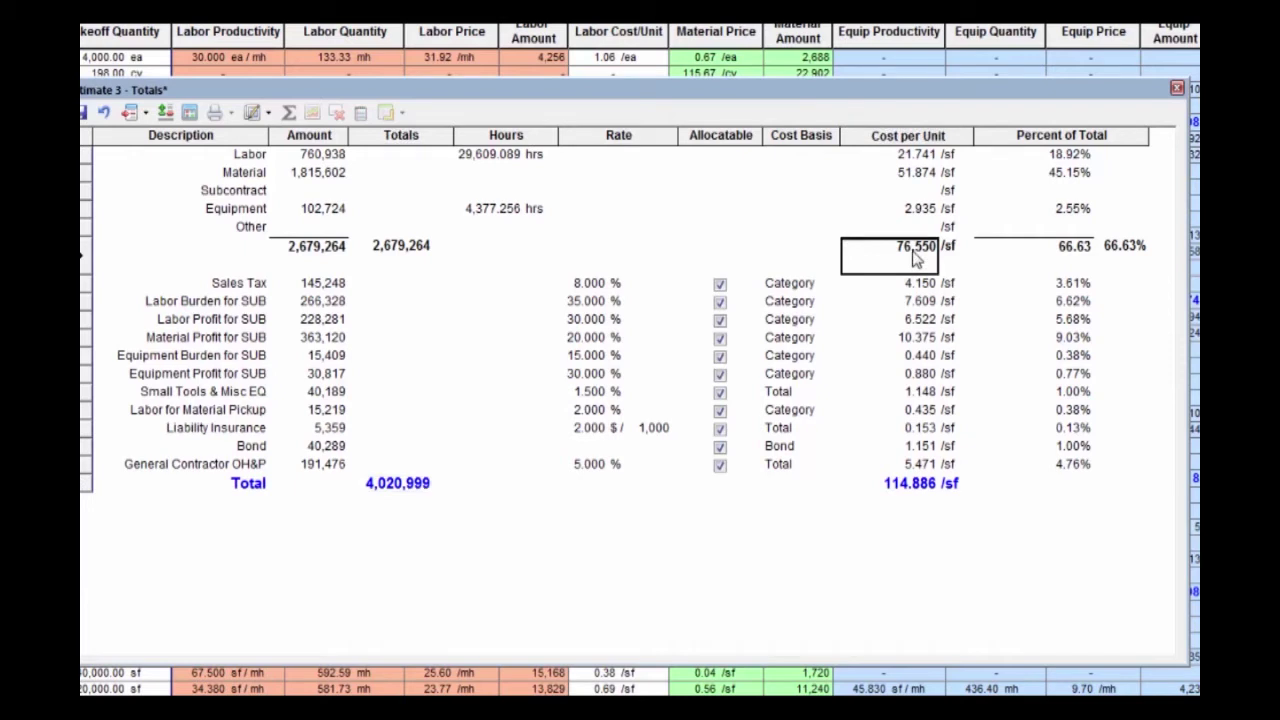